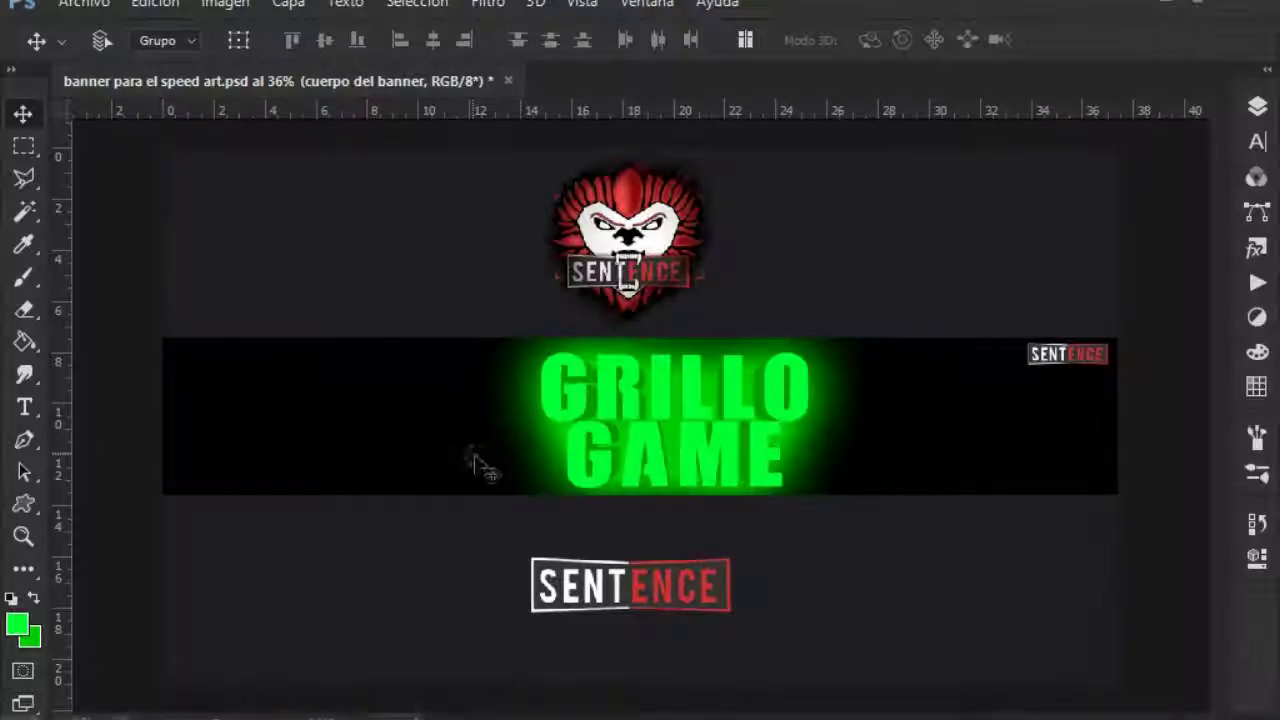
- Place the Fondo (3) street scene on the banner, scaled to 70%
drag(618, 680, 480, 571)
key(BackSpace)
key(BackSpace)
text(70)
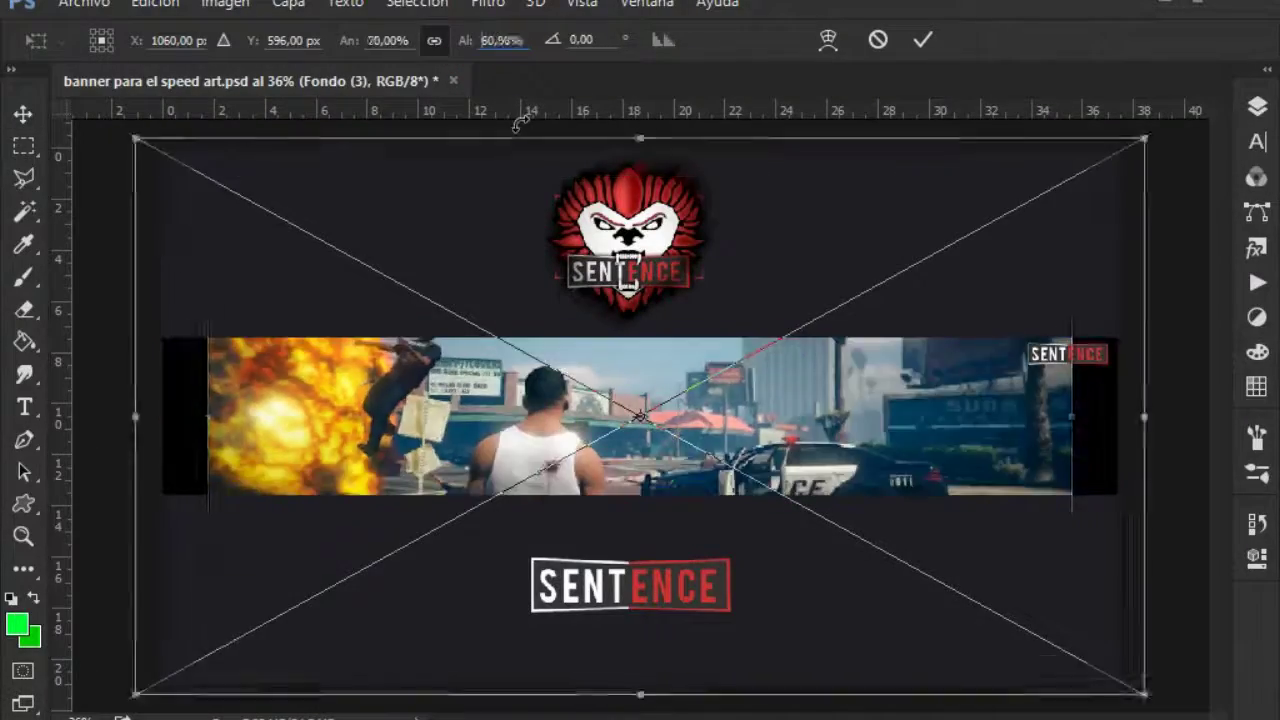
key(Return)
key(Return)
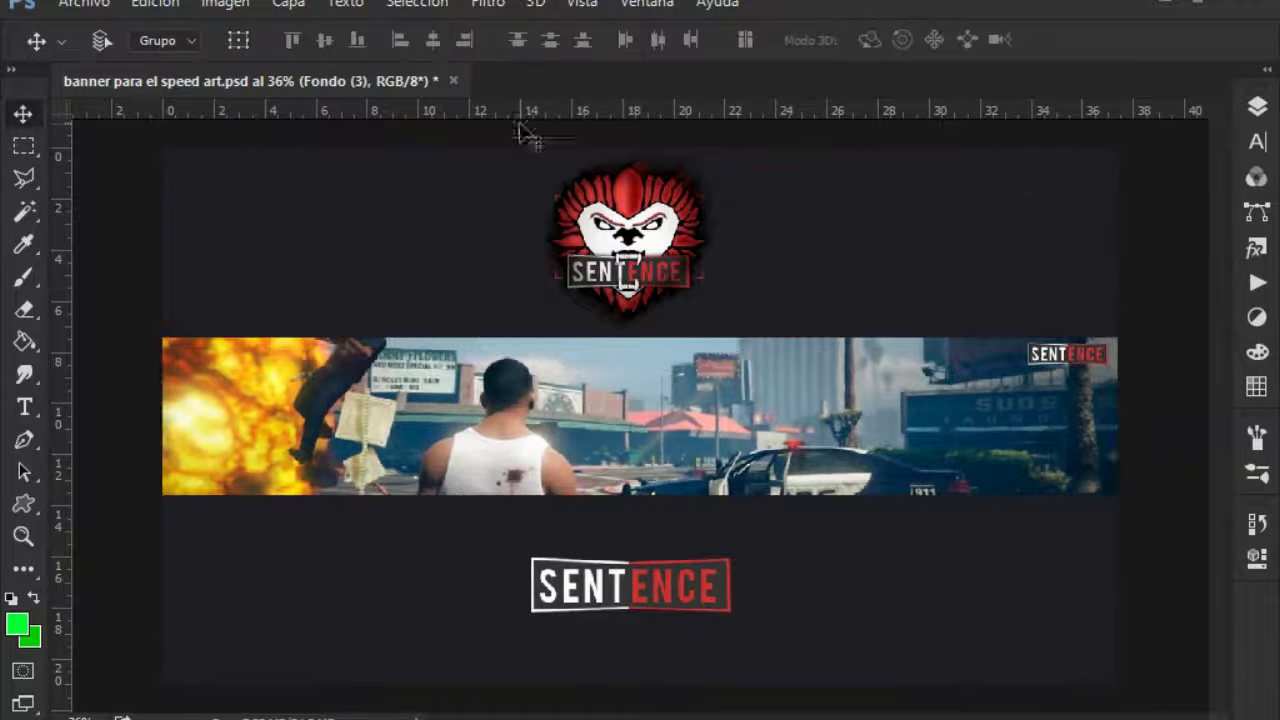
- Move Fondo (3) into the cuerpo del banner group and select several GTA V renders in Explorer
click(1257, 107)
drag(1020, 289, 1080, 420)
click(1257, 107)
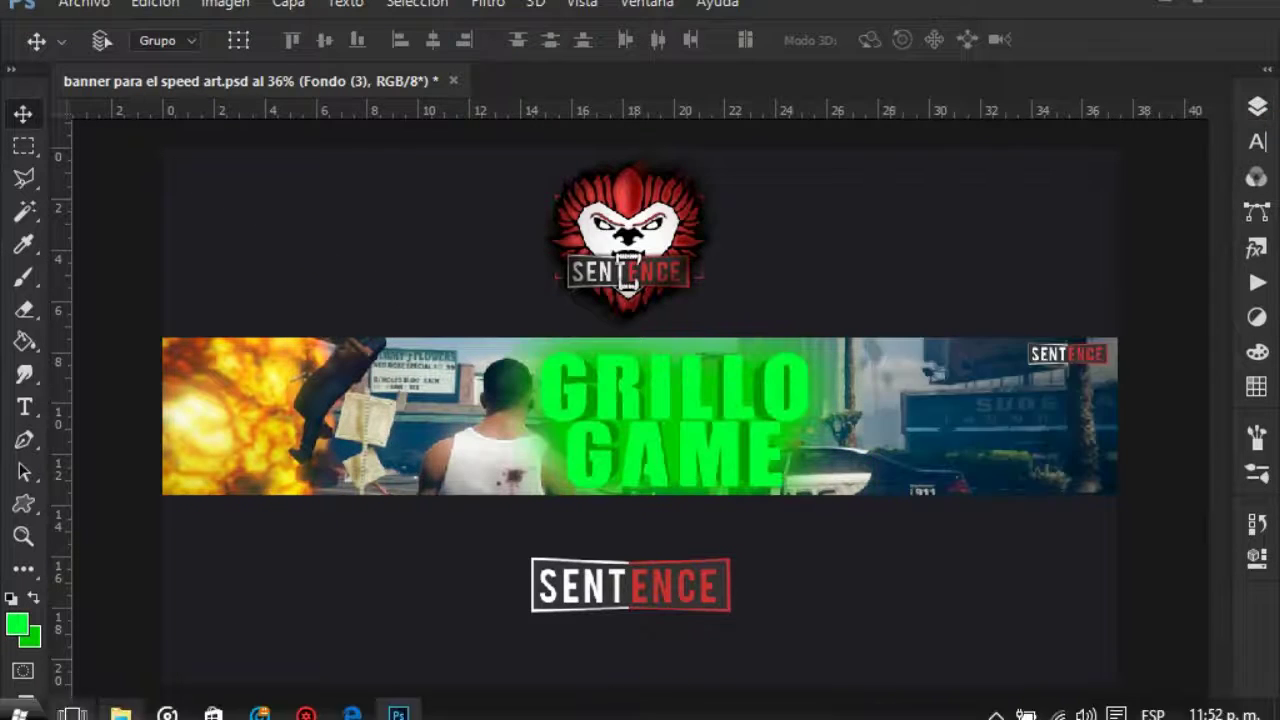
click(120, 708)
mouse_move(748, 170)
mouse_down()
mouse_move(690, 328)
mouse_move(660, 250)
mouse_up()
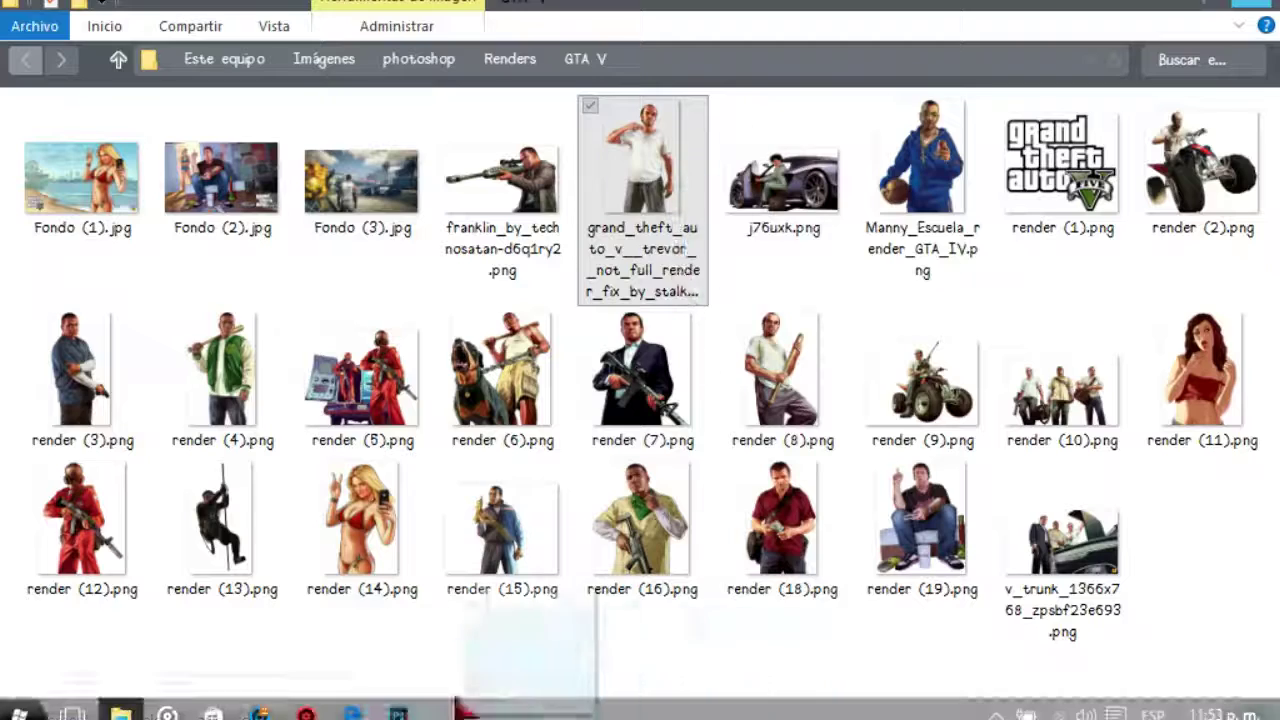
- Place the Trevor render on the banner, scaled to 30%
drag(640, 200, 628, 275)
text(30)
key(Return)
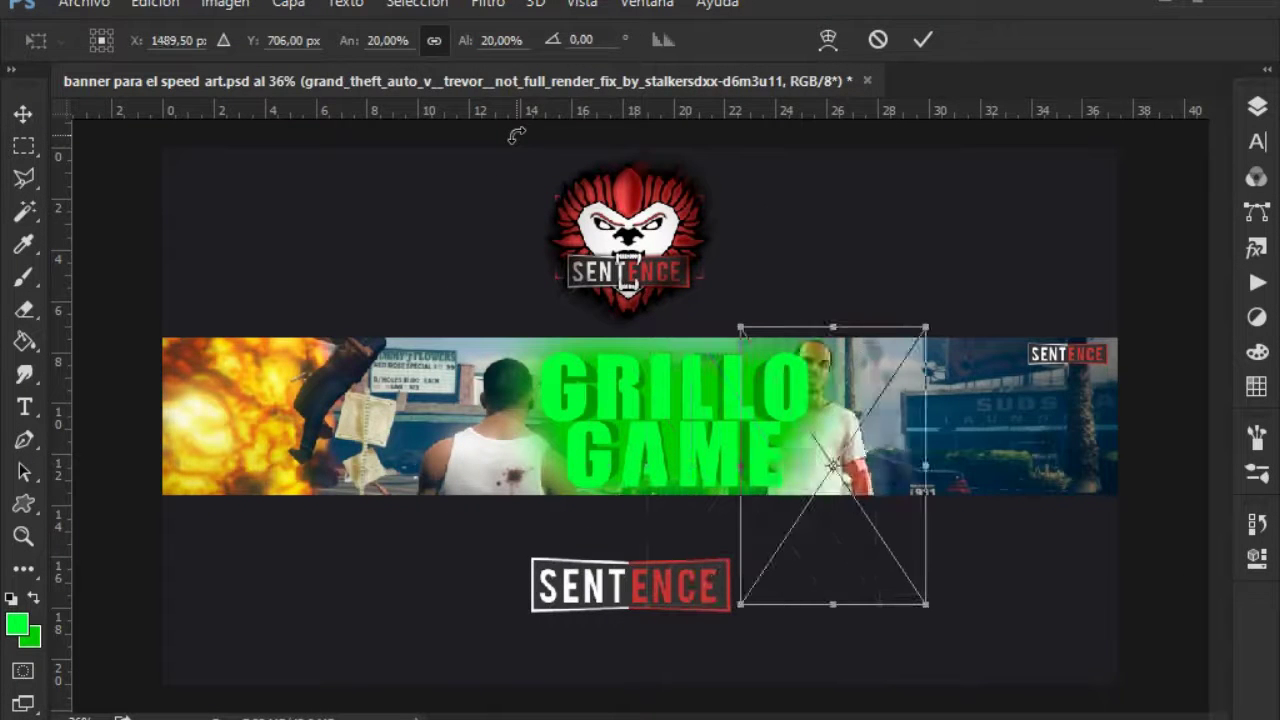
key(Return)
- Reorder the Trevor layer so the Cc folder sits above it
click(1257, 107)
drag(1100, 380, 1128, 310)
drag(1100, 356, 1068, 398)
drag(184, 392, 185, 396)
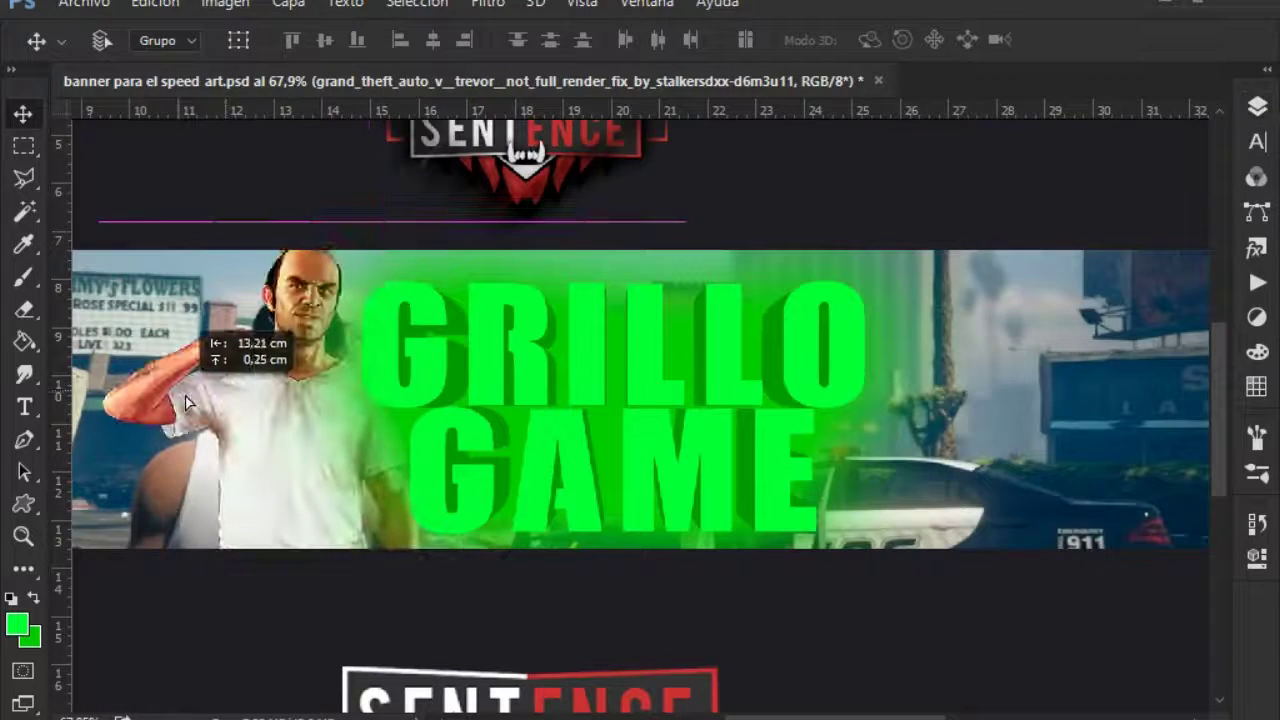
- Apply an 8-pixel Gaussian blur to the Fondo (3) background layer
click(1133, 428)
click(488, 3)
click(614, 323)
click(940, 480)
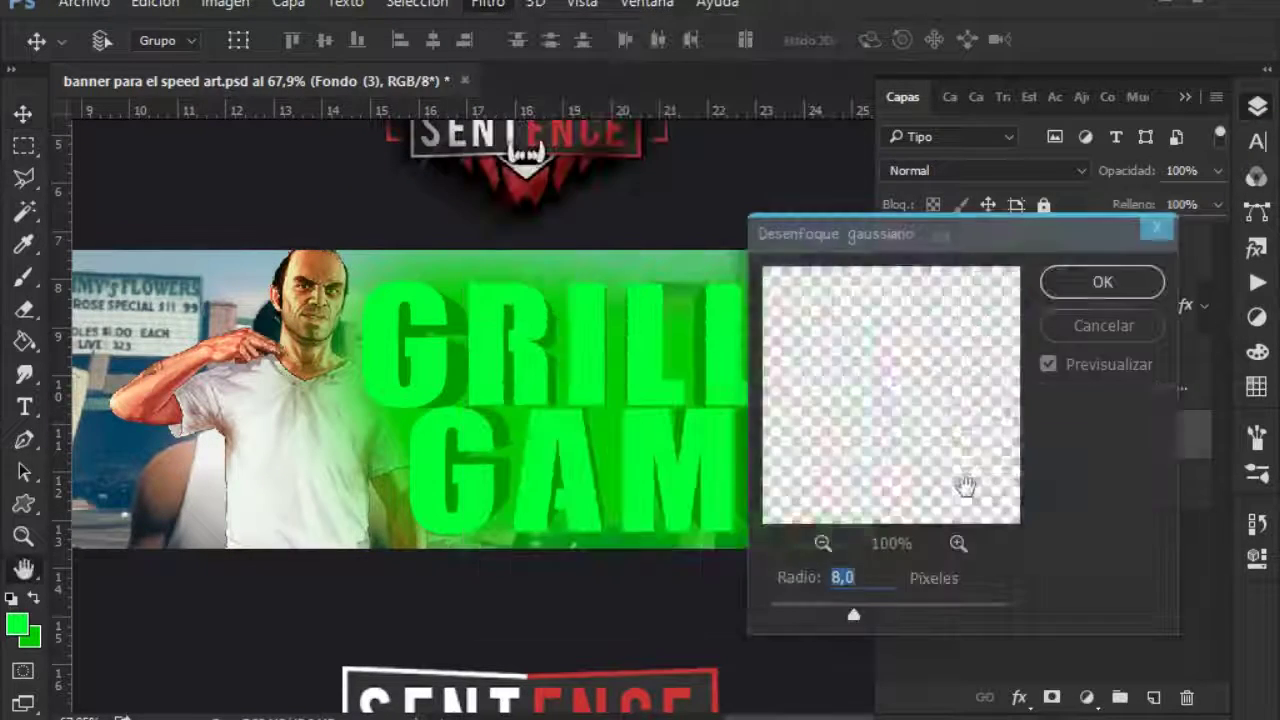
key(Return)
key(v)
- Zoom out to the whole banner, check Nombre del canal's layer style, and select the Trevor layer
key(ctrl+0)
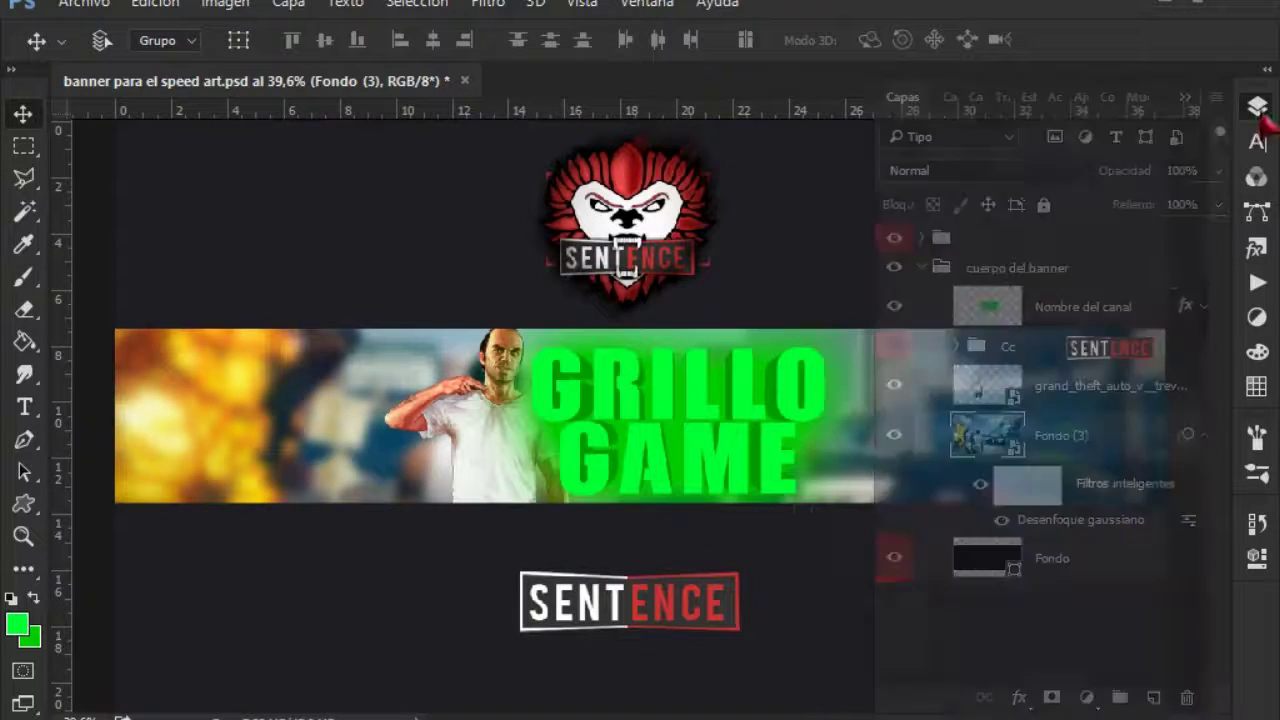
double_click(1150, 315)
key(Escape)
click(1100, 385)
click(120, 713)
- Place the Franklin sniper render resized to 270, nudged right and down of the title
drag(500, 157, 640, 415)
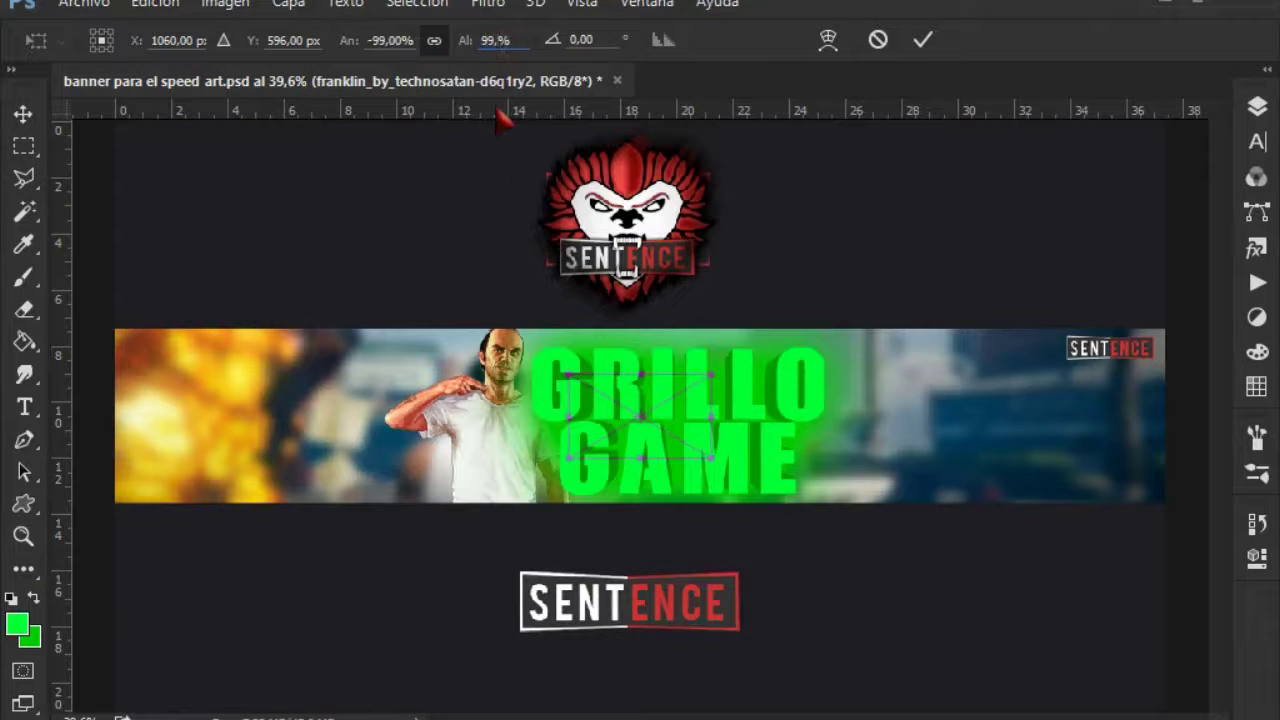
text(270)
key(Return)
key(shift+Right)
key(shift+Right)
key(shift+Right)
key(shift+Right)
key(shift+Right)
key(shift+Right)
key(shift+Right)
key(shift+Right)
key(shift+Right)
key(shift+Down)
key(shift+Down)
key(shift+Down)
key(Return)
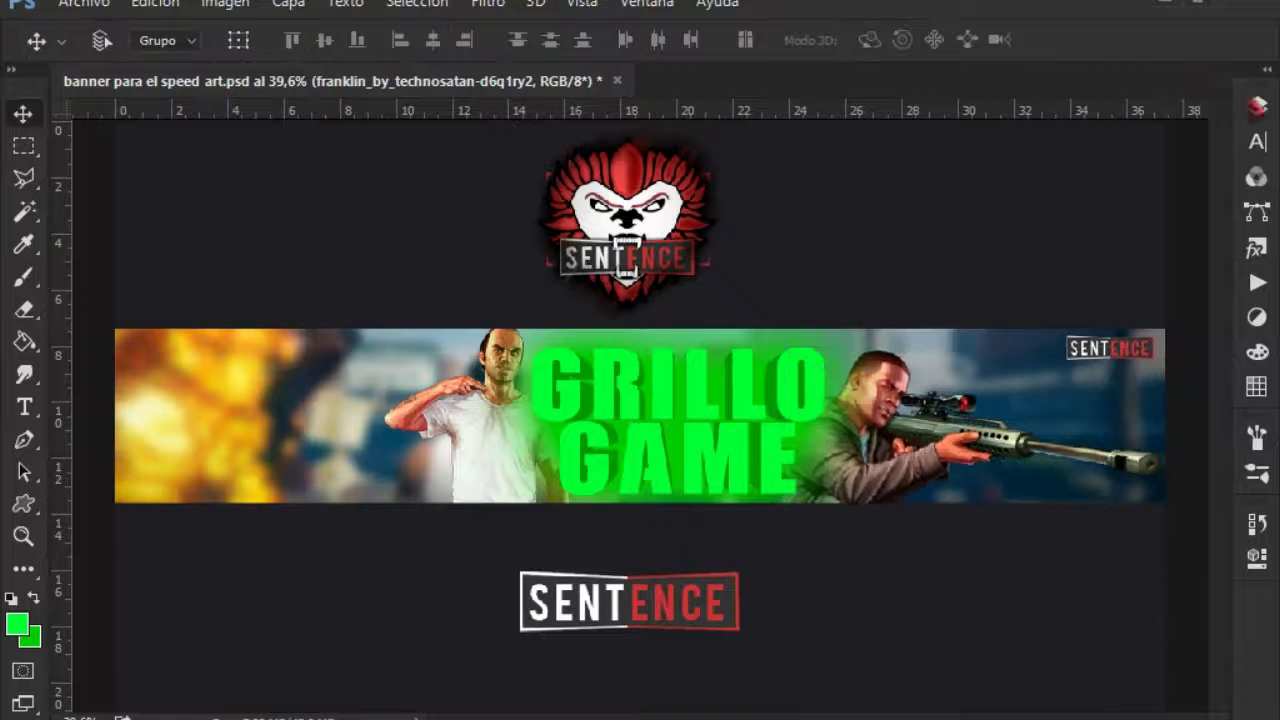
- Select the Fondo (3) background layer and return to the renders folder
click(1257, 105)
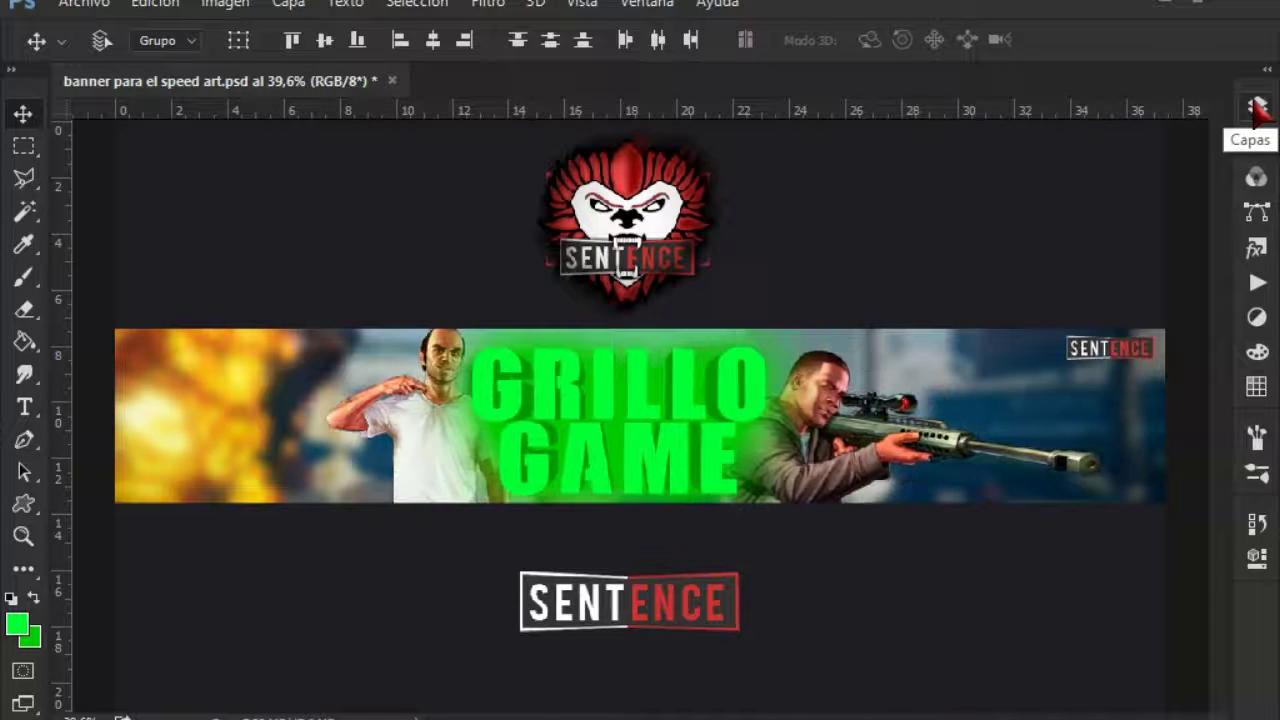
click(1257, 105)
click(1200, 490)
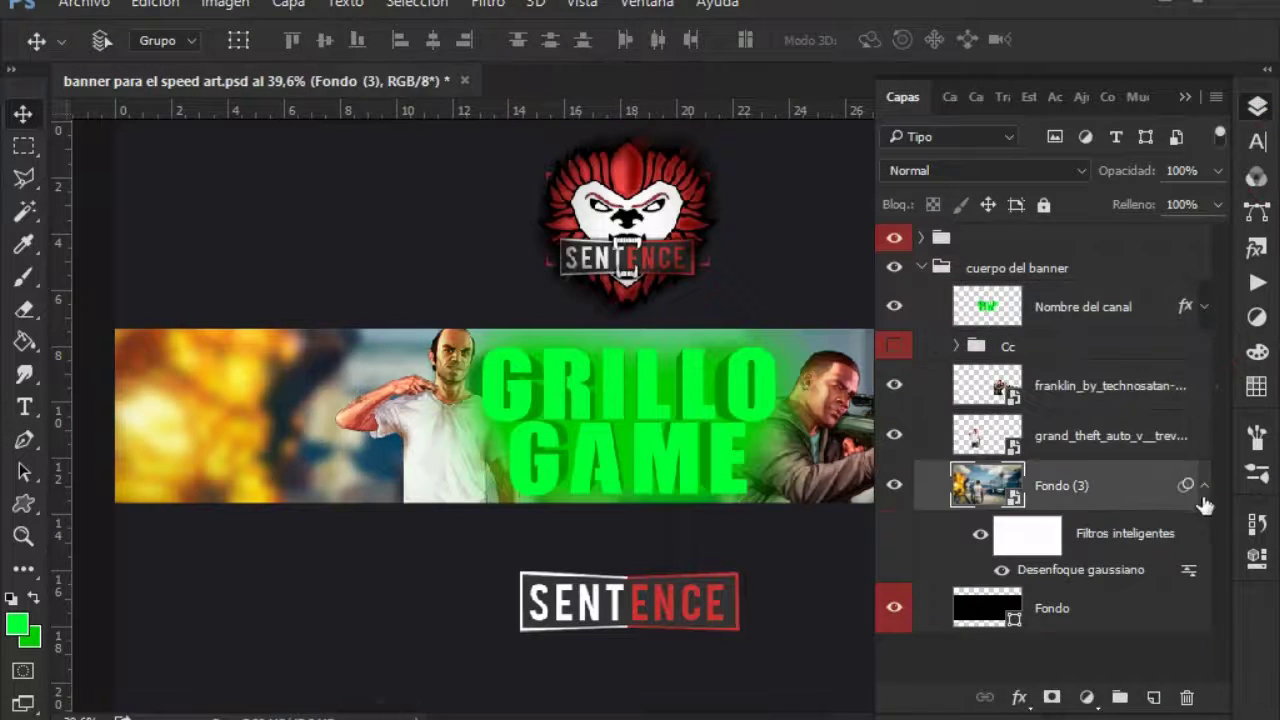
click(128, 614)
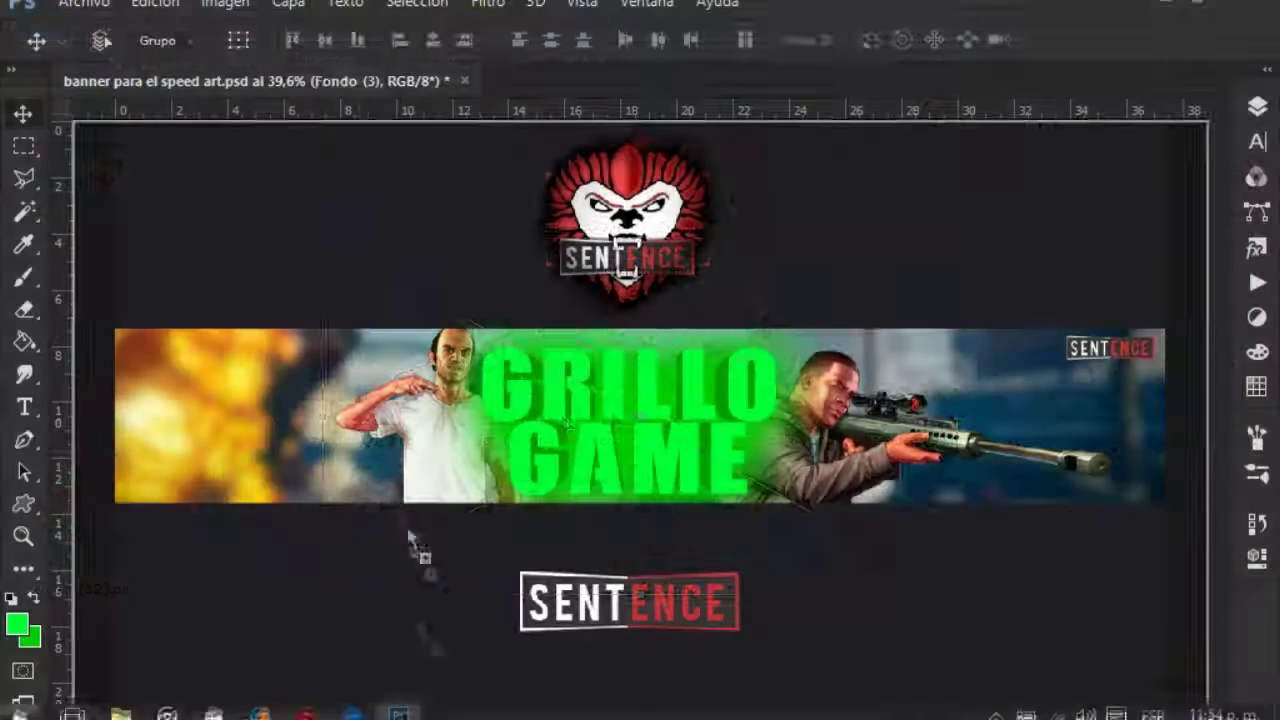
- Place the j76uxk car render at 40% with X at 270 px on the banner's left
drag(803, 258, 390, 480)
text(40)
key(Tab)
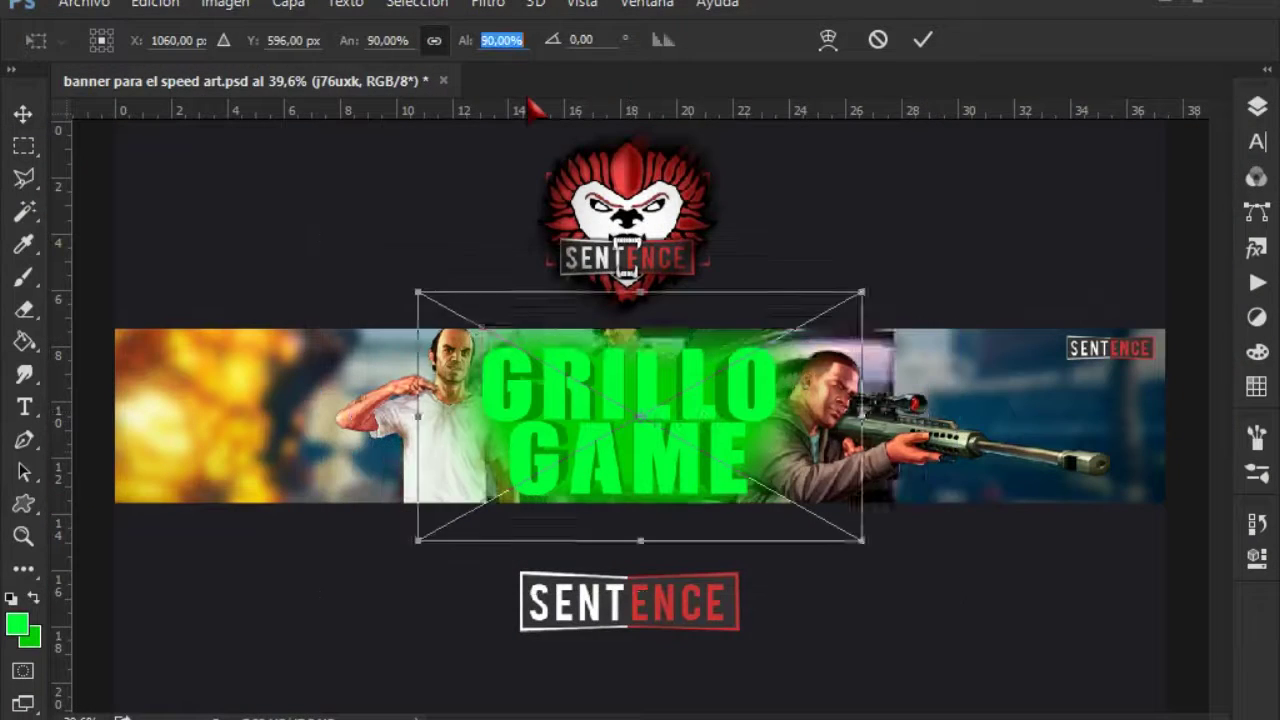
text(270)
key(Return)
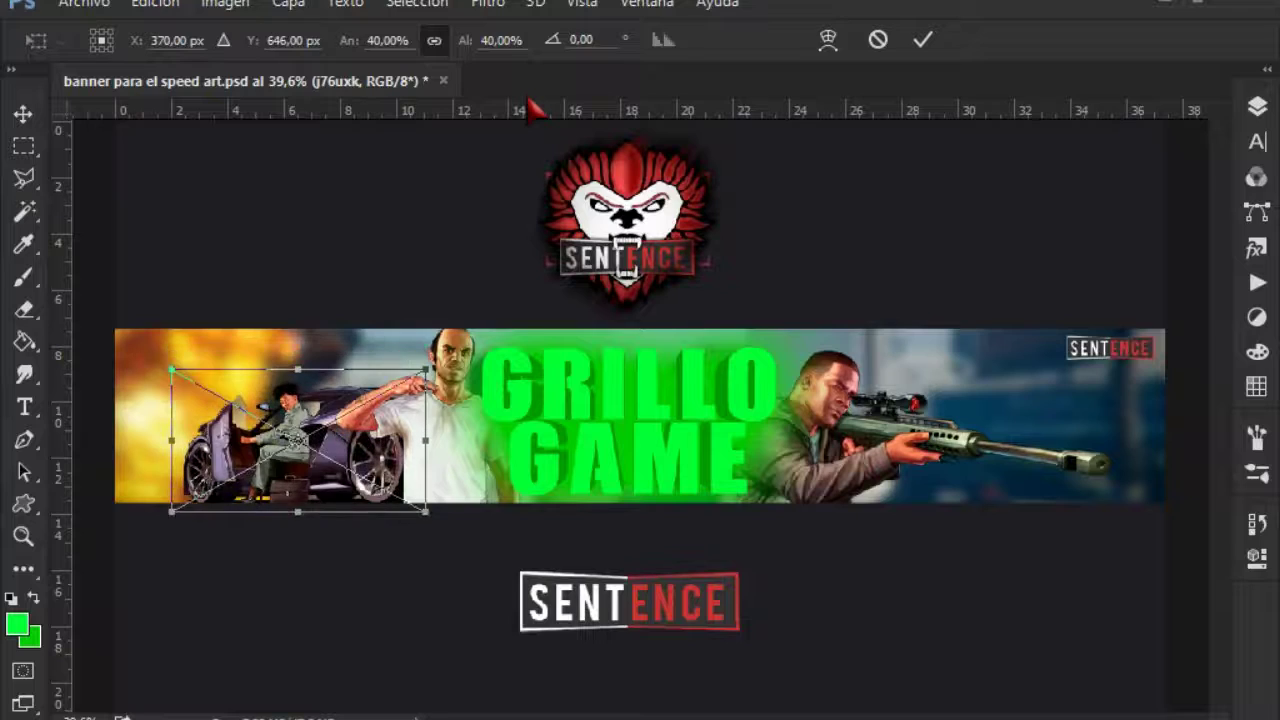
key(Return)
- Place render (7) at 20% and nudge it into position with the arrow keys
click(120, 630)
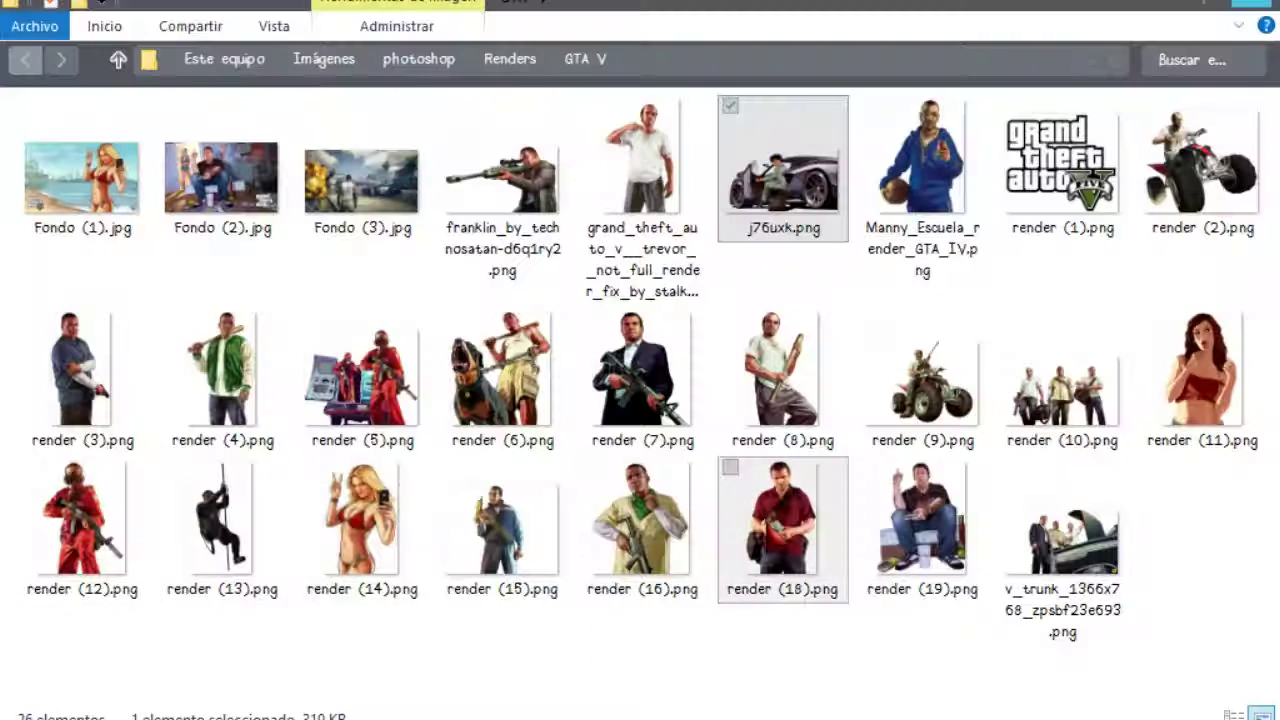
drag(643, 380, 528, 125)
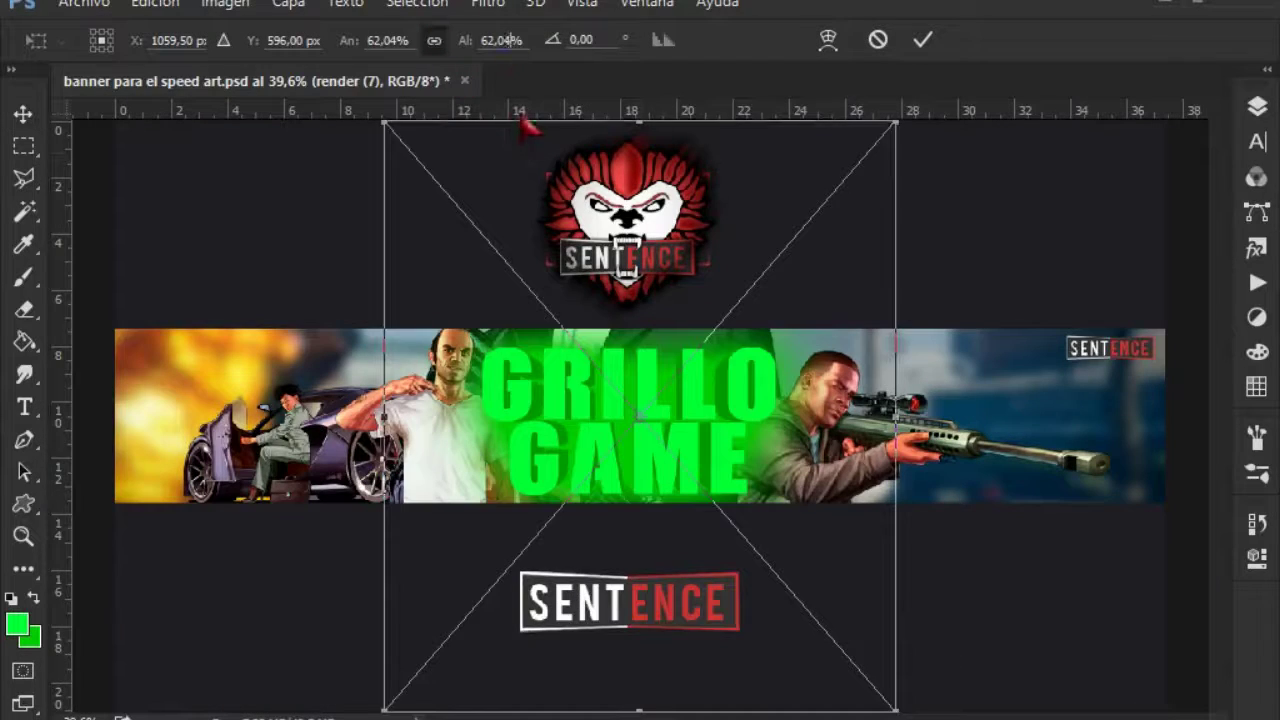
text(20)
key(Tab)
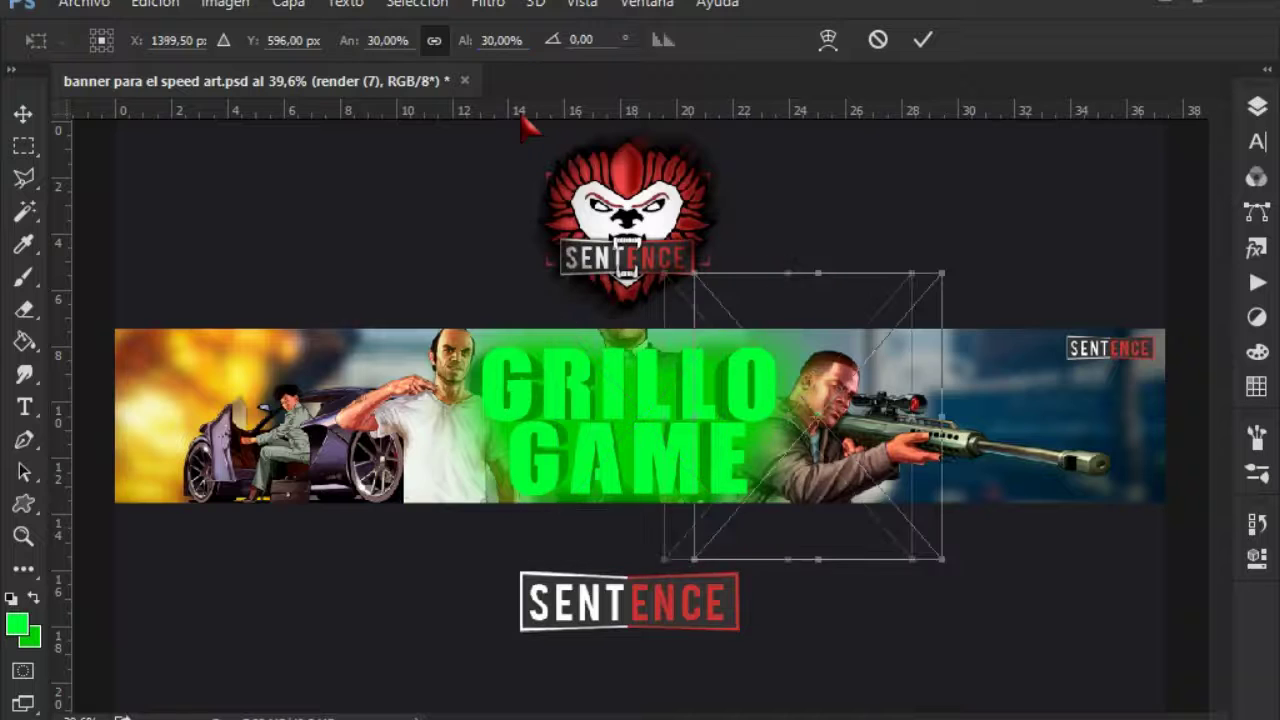
key(shift+Right)
key(shift+Right)
key(shift+Right)
key(shift+Down)
key(shift+Down)
key(shift+Down)
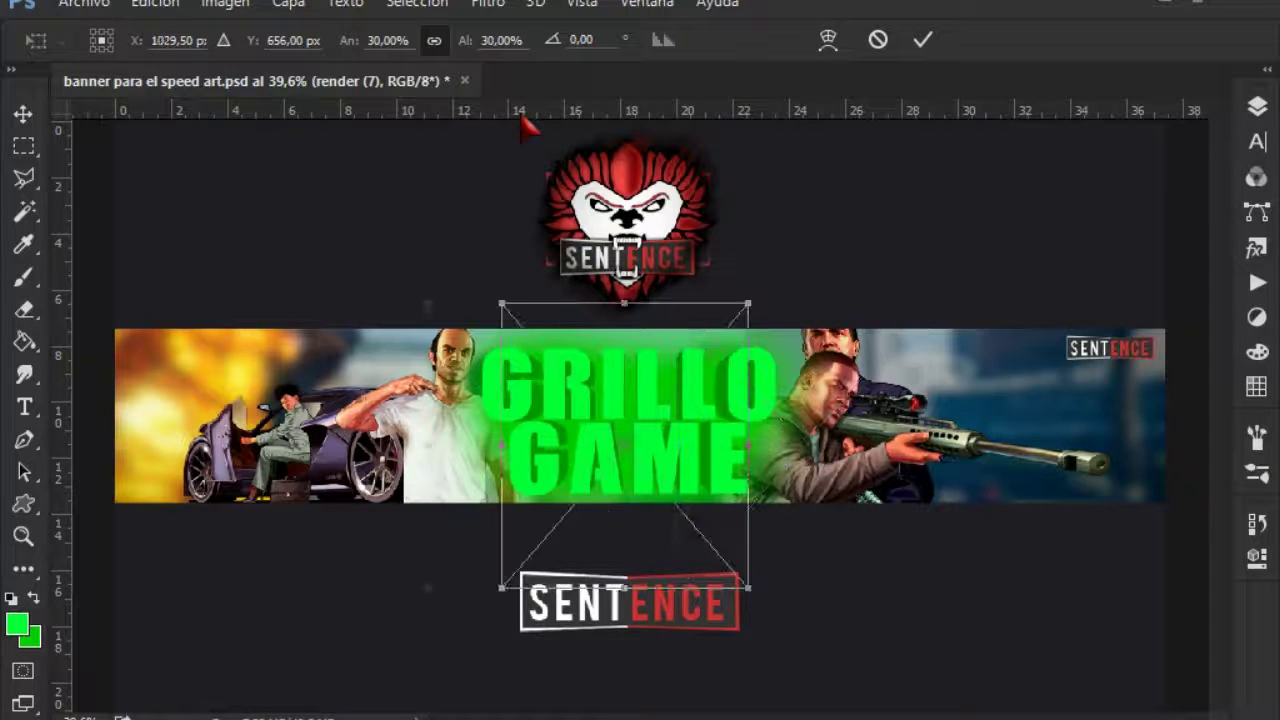
key(shift+Left)
key(shift+Left)
key(shift+Left)
key(shift+Right)
key(shift+Right)
key(shift+Right)
key(shift+Down)
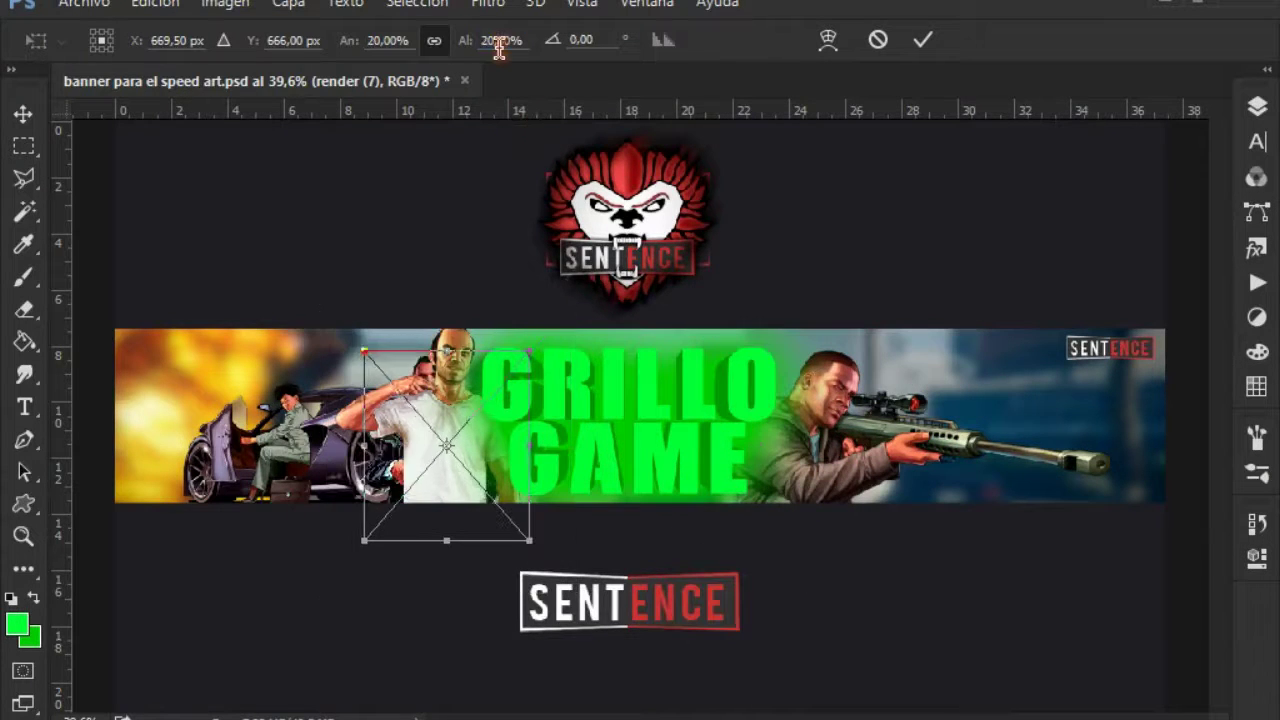
key(shift+Left)
key(shift+Left)
key(shift+Left)
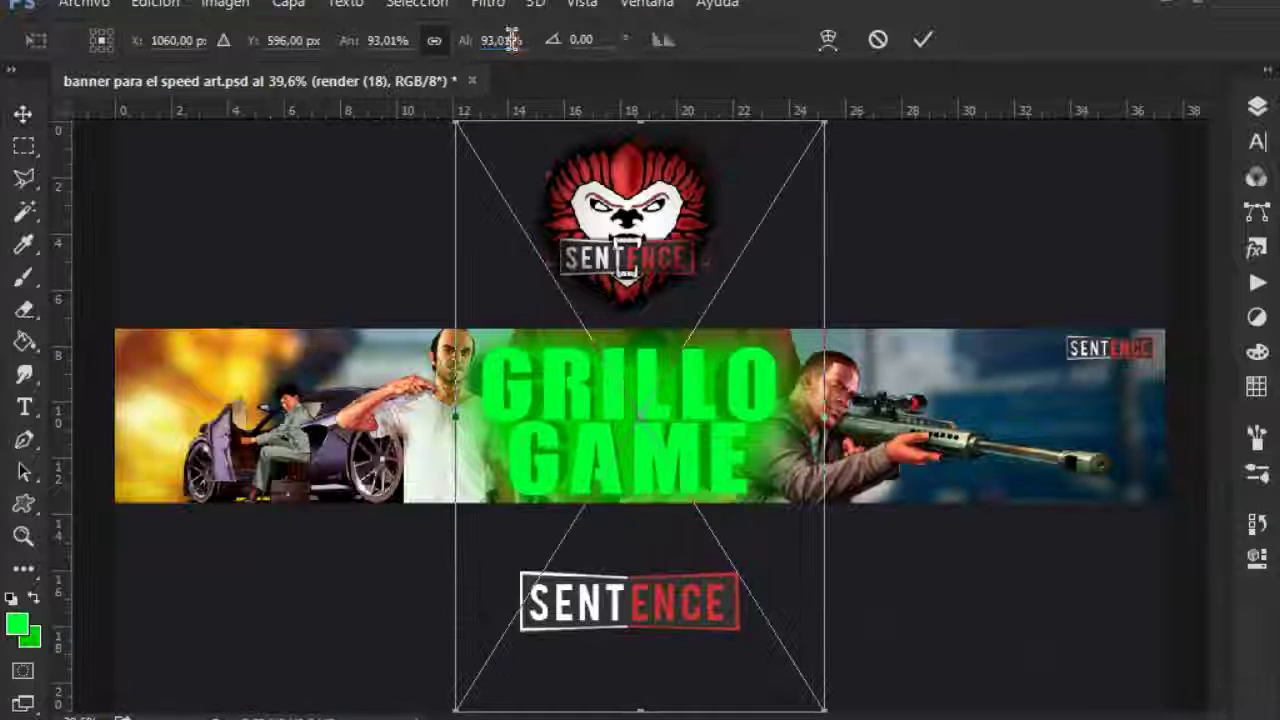
- Shrink render (18) to 30% and nudge it left and down onto the banner
text(0)
key(Return)
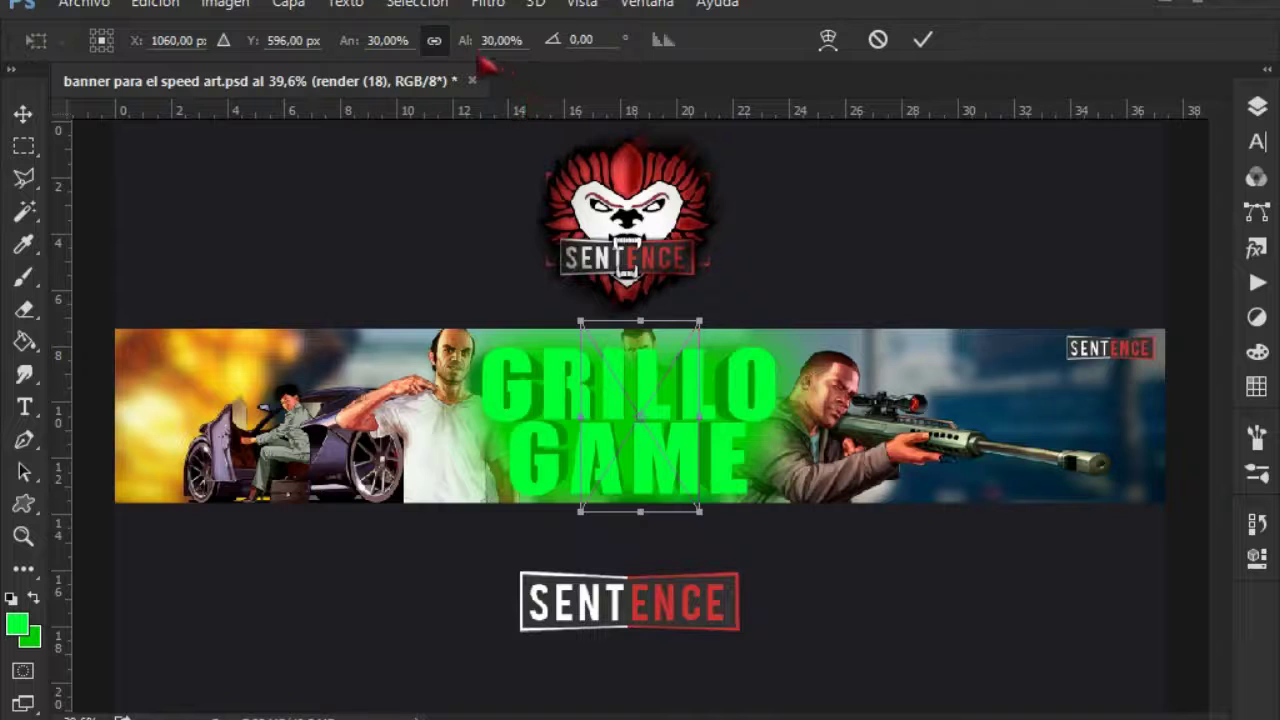
key(shift+Left)
key(shift+Left)
key(shift+Left)
key(shift+Down)
key(shift+Left)
key(shift+Left)
key(shift+Left)
key(shift+Down)
key(shift+Down)
key(shift+Down)
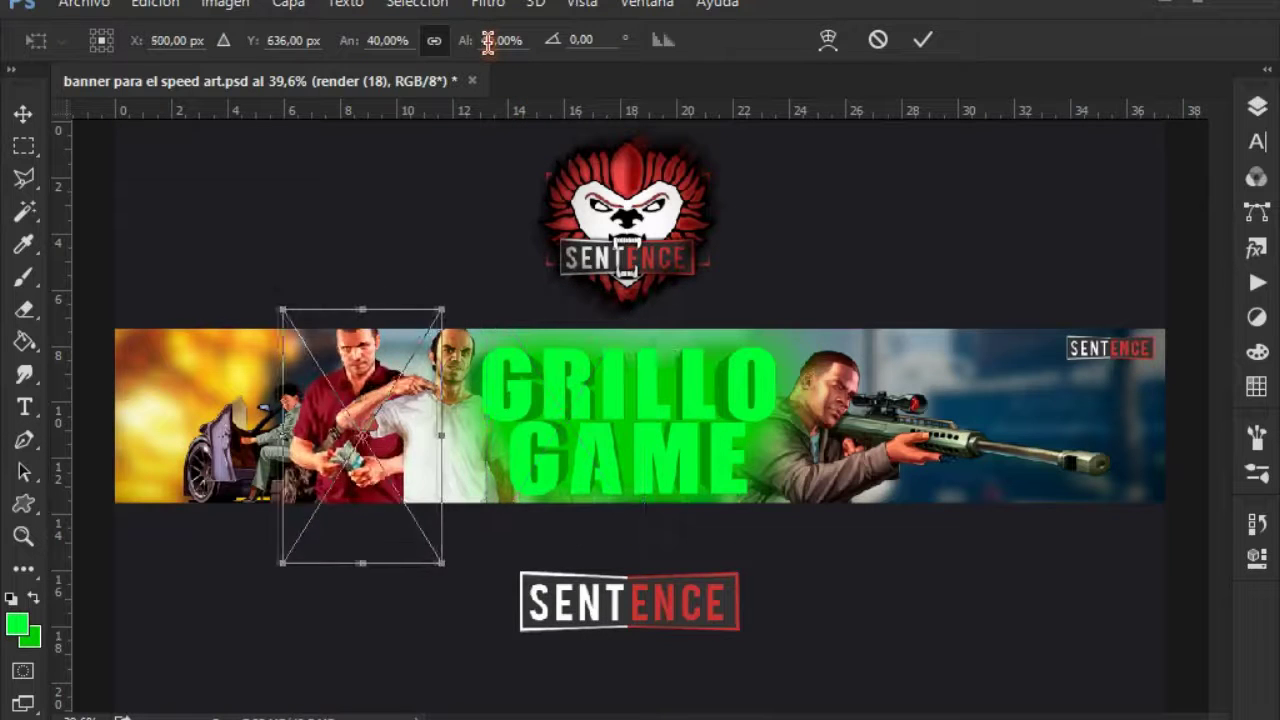
key(shift+Down)
key(shift+Down)
key(Return)
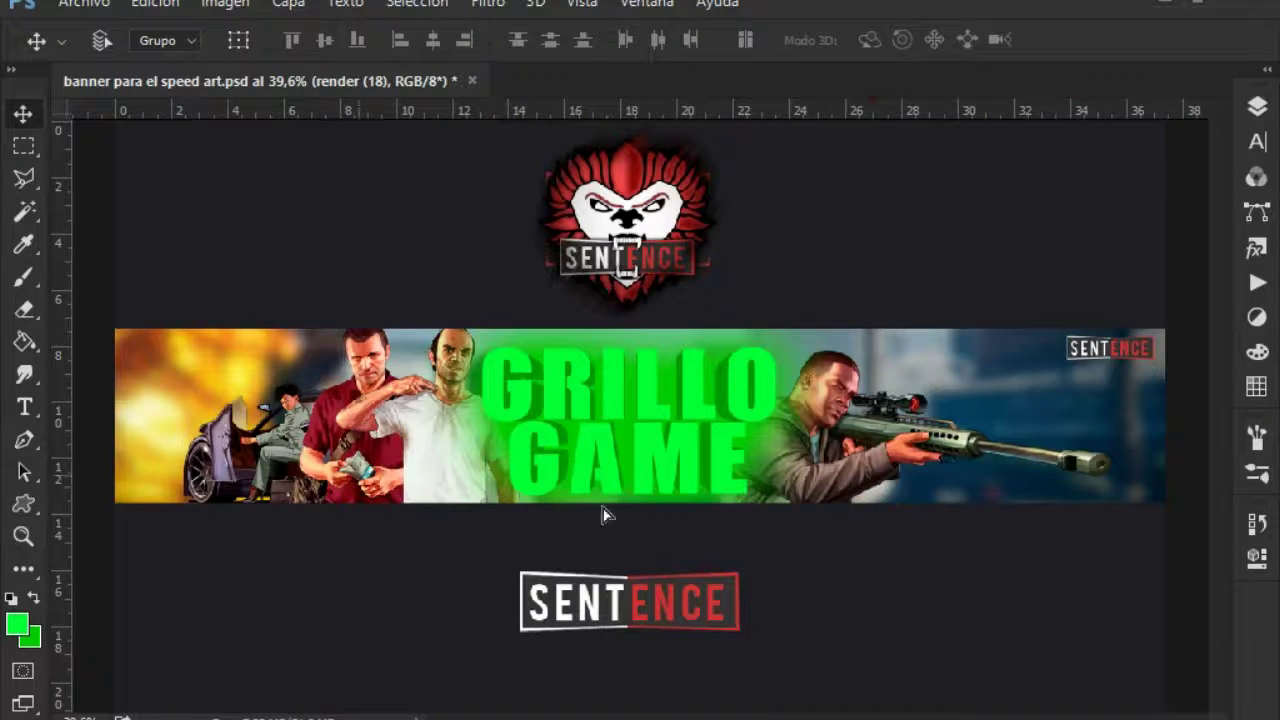
- Reposition render (18) in front of GRILLO GAME and rescale it to 20%
drag(387, 490, 378, 478)
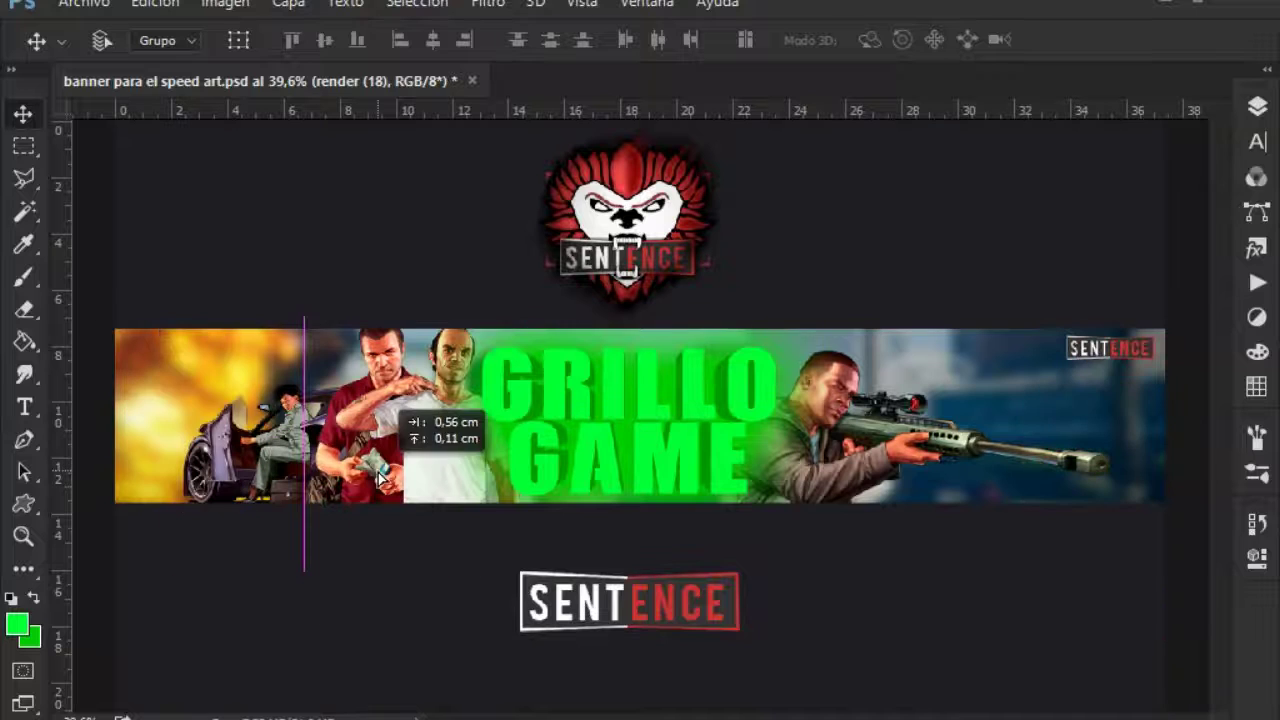
key(ctrl+t)
text(20)
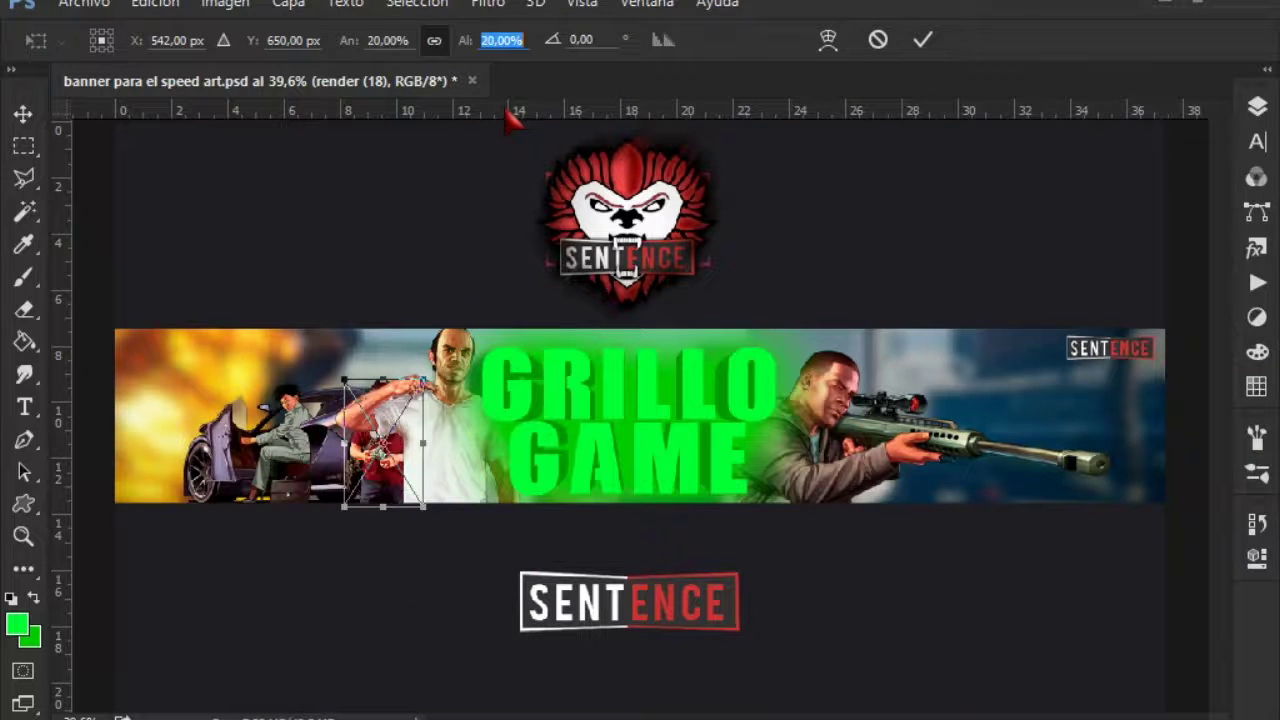
click(922, 40)
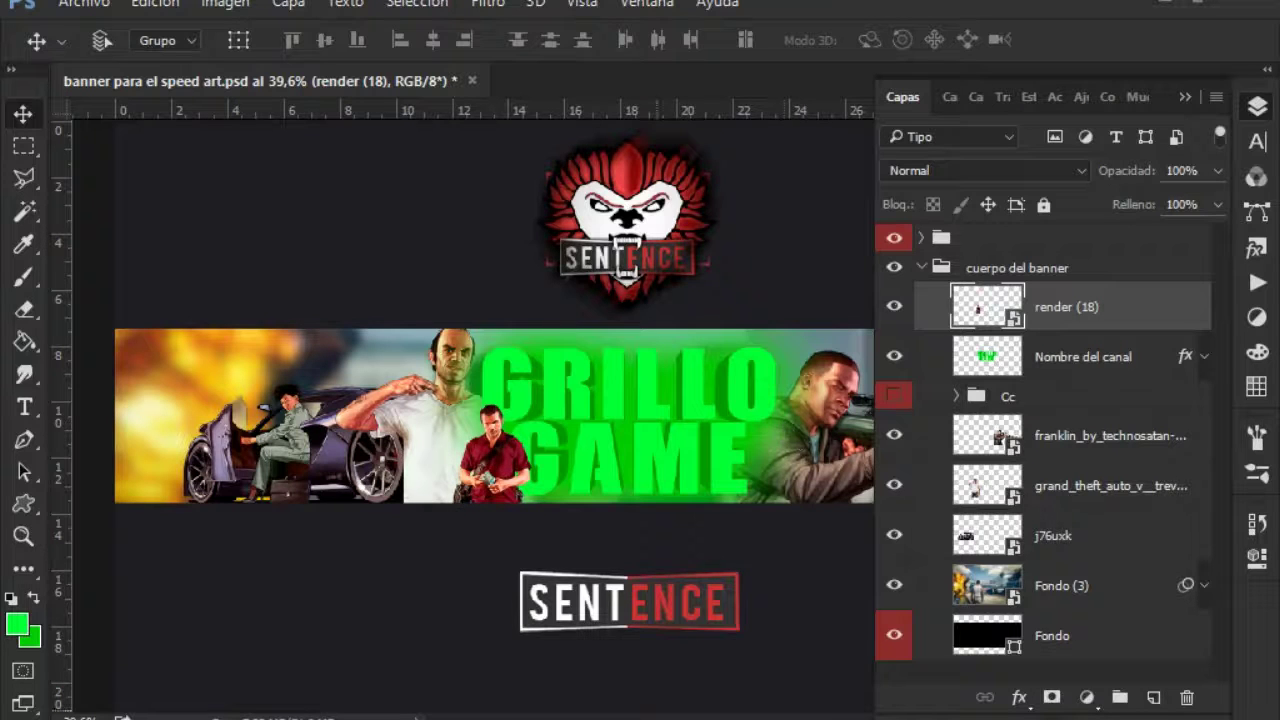
click(128, 610)
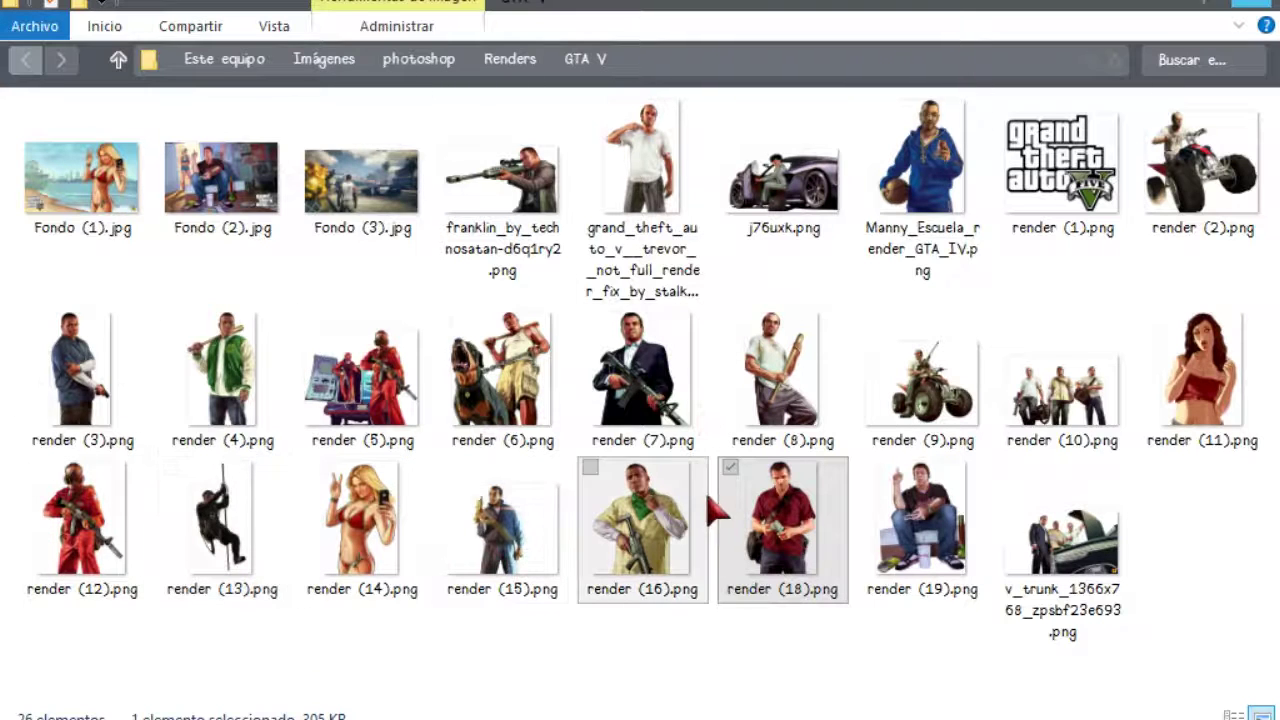
- Place render (14) on the banner, flipped horizontally and scaled to 50%
drag(362, 530, 705, 470)
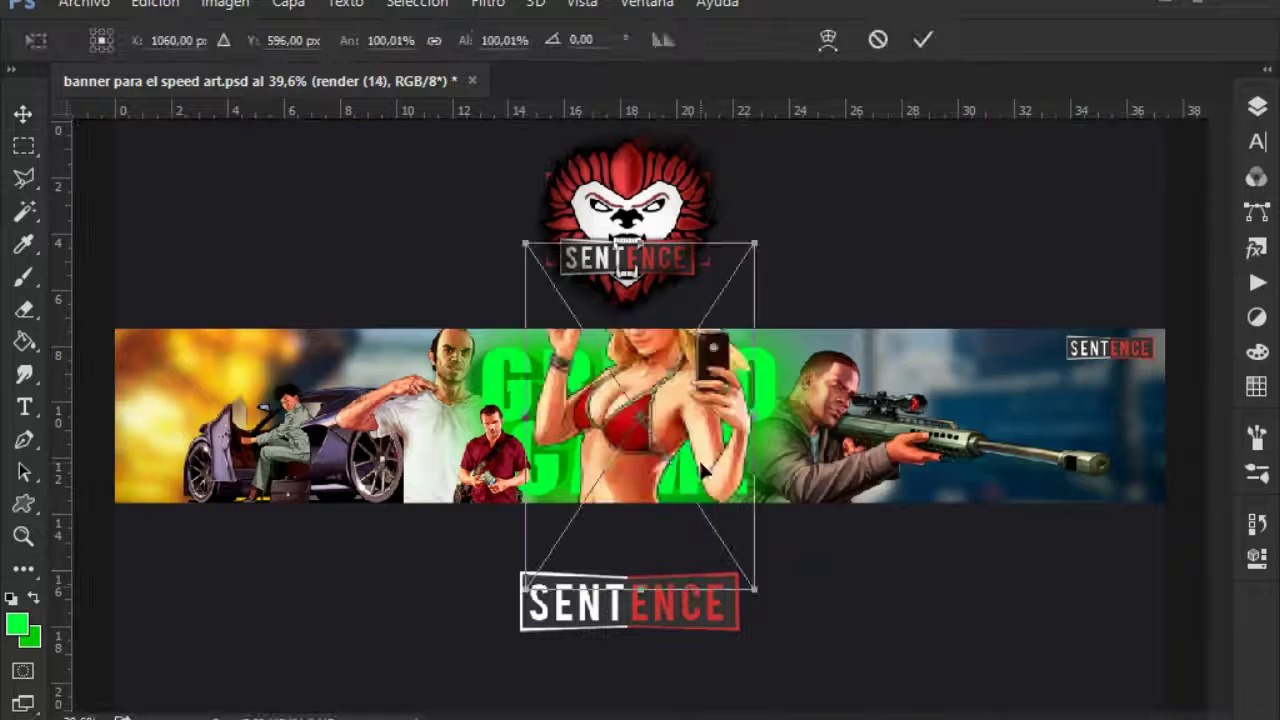
right_click(705, 470)
click(790, 354)
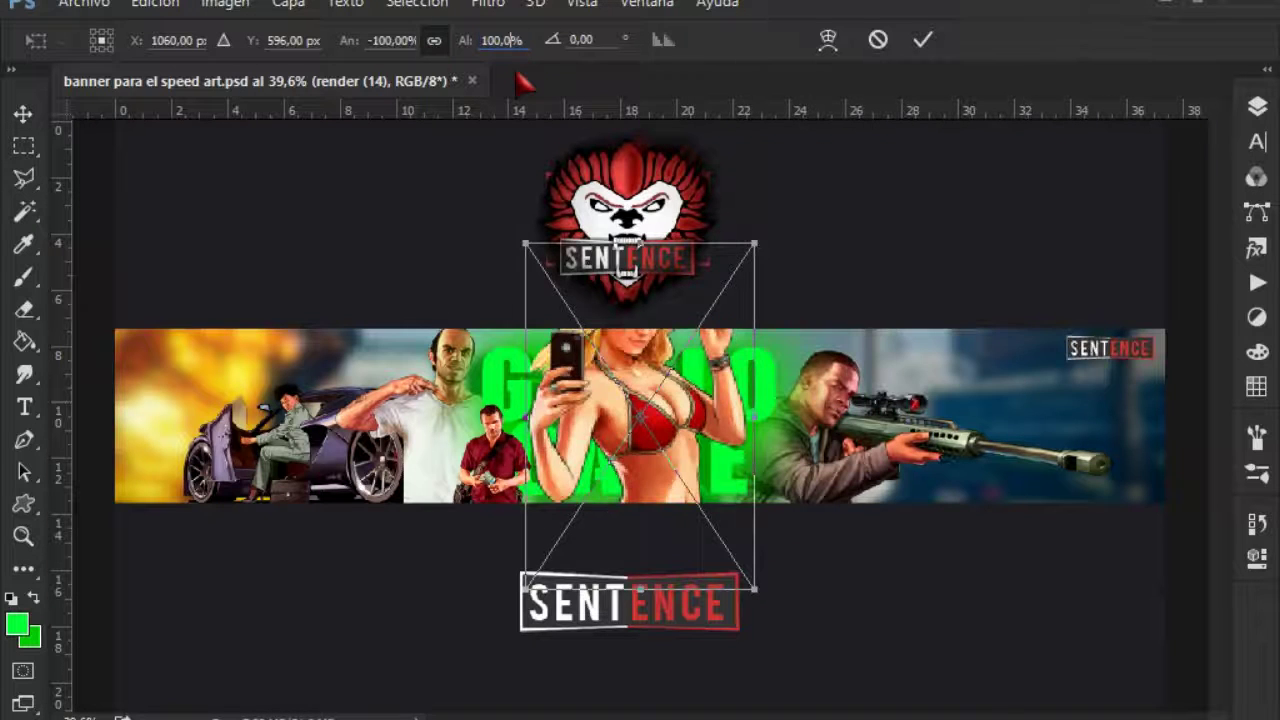
text(50)
key(Return)
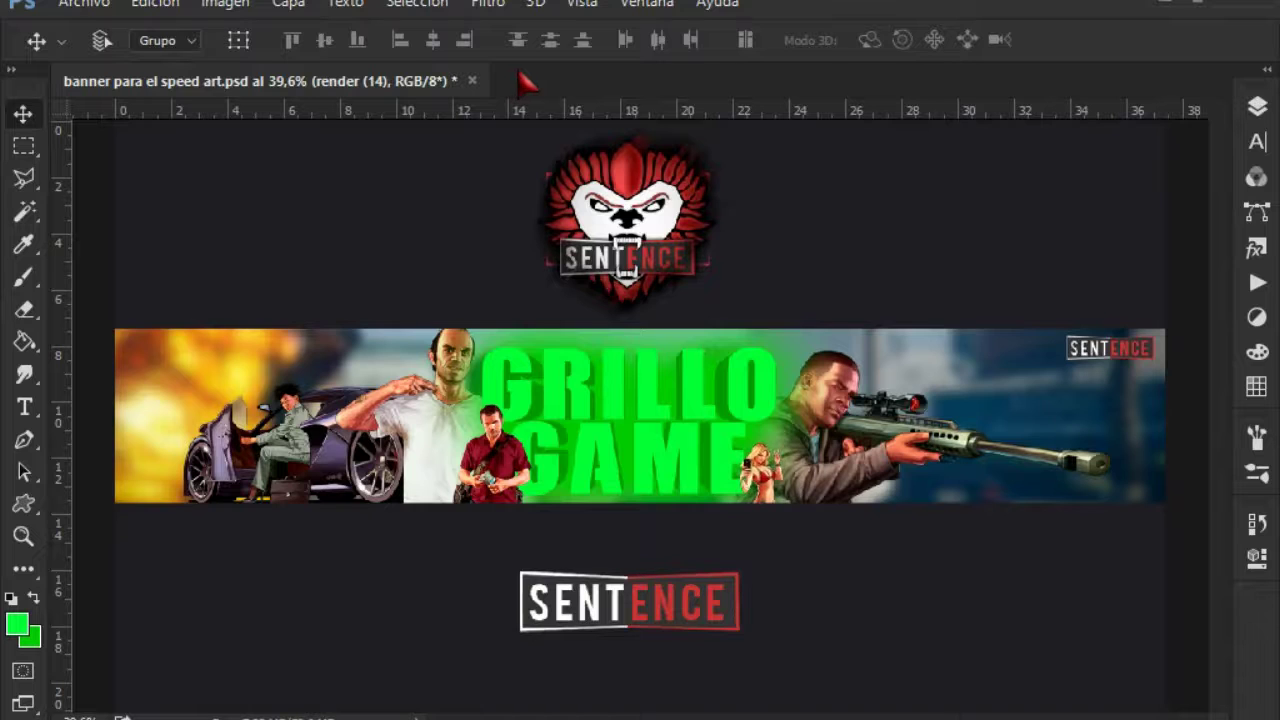
- Add a new empty layer, Capa 4, directly above Fondo (3)
key(F7)
click(921, 267)
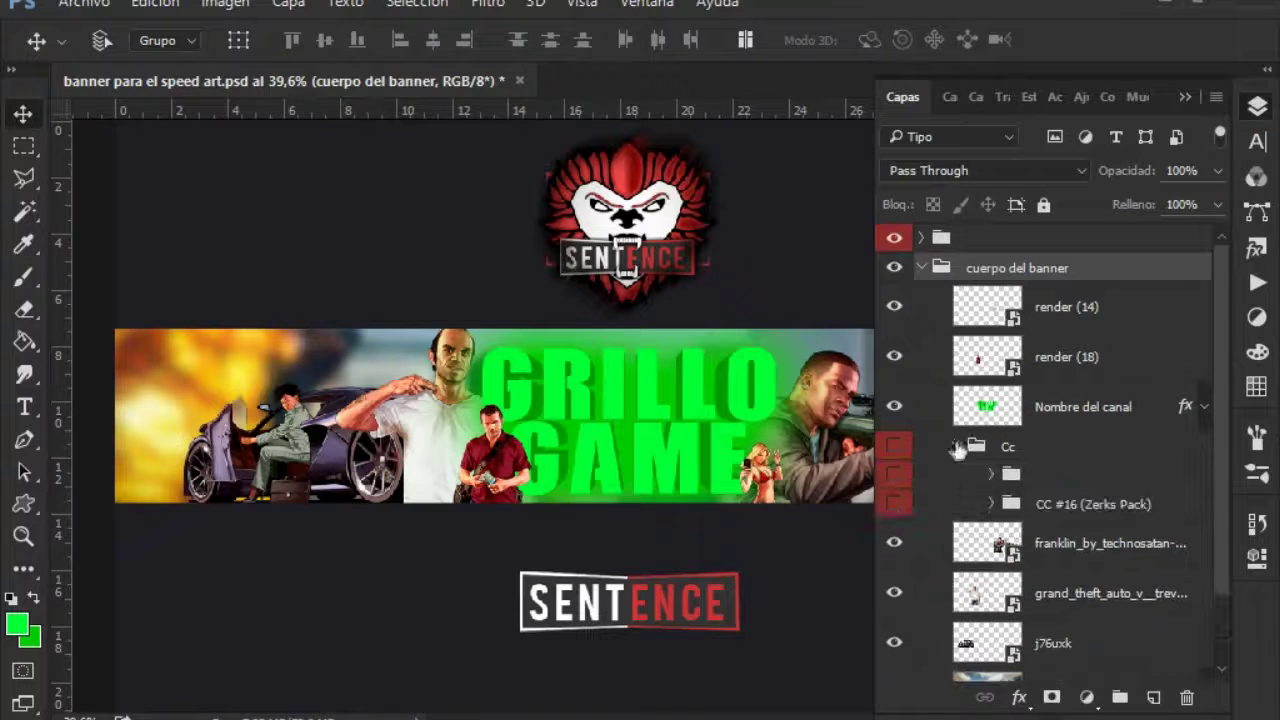
click(1000, 474)
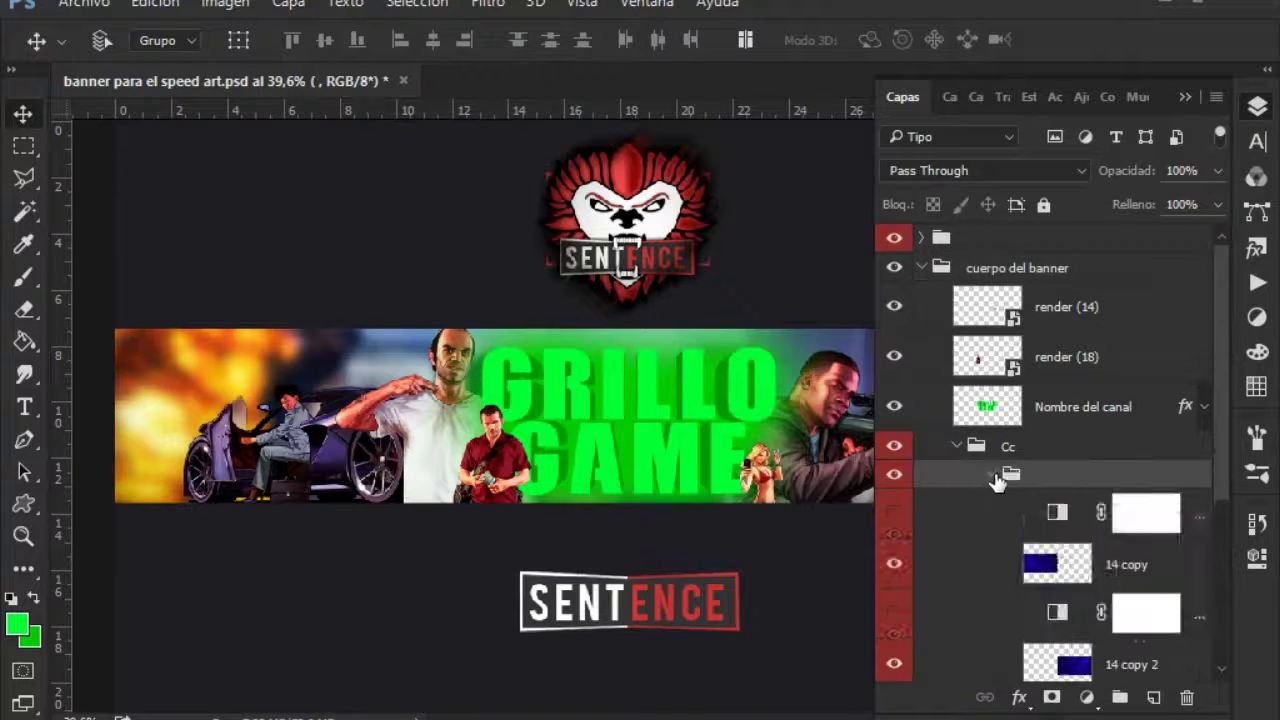
click(1257, 107)
click(991, 300)
scroll(1100, 500, down, 3)
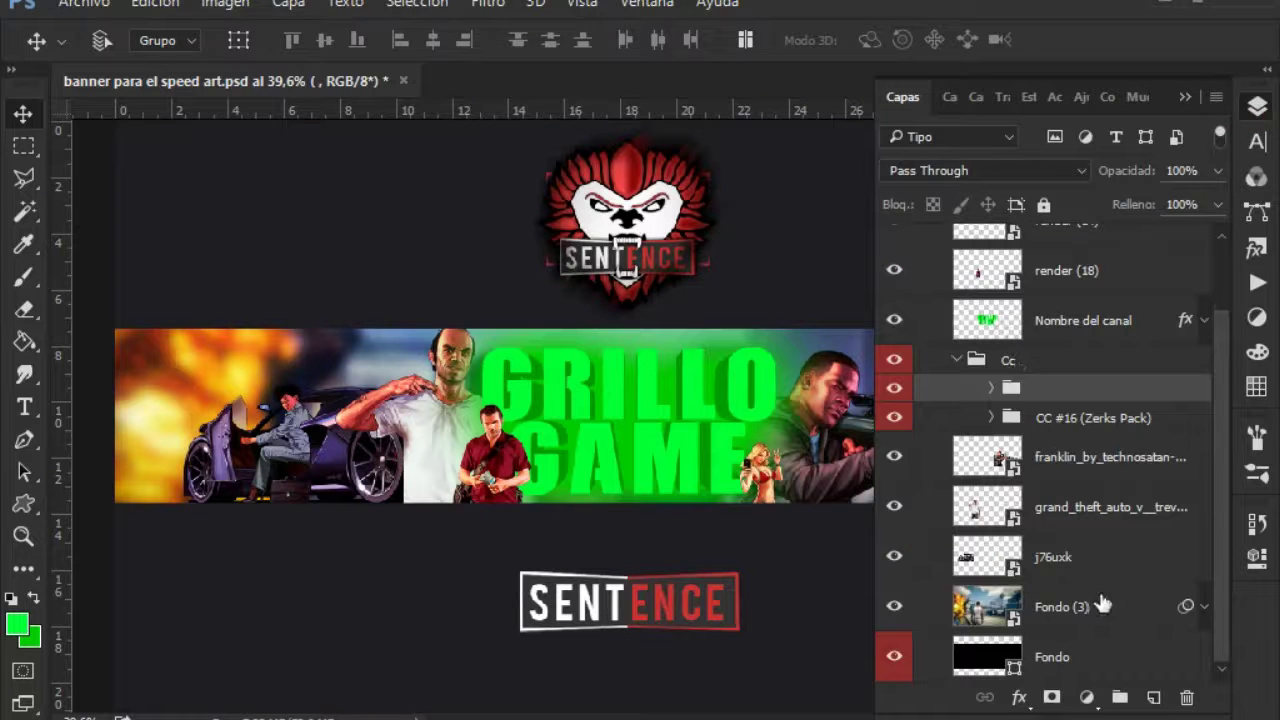
click(1100, 605)
key(ctrl+shift+alt+n)
key(b)
key(F7)
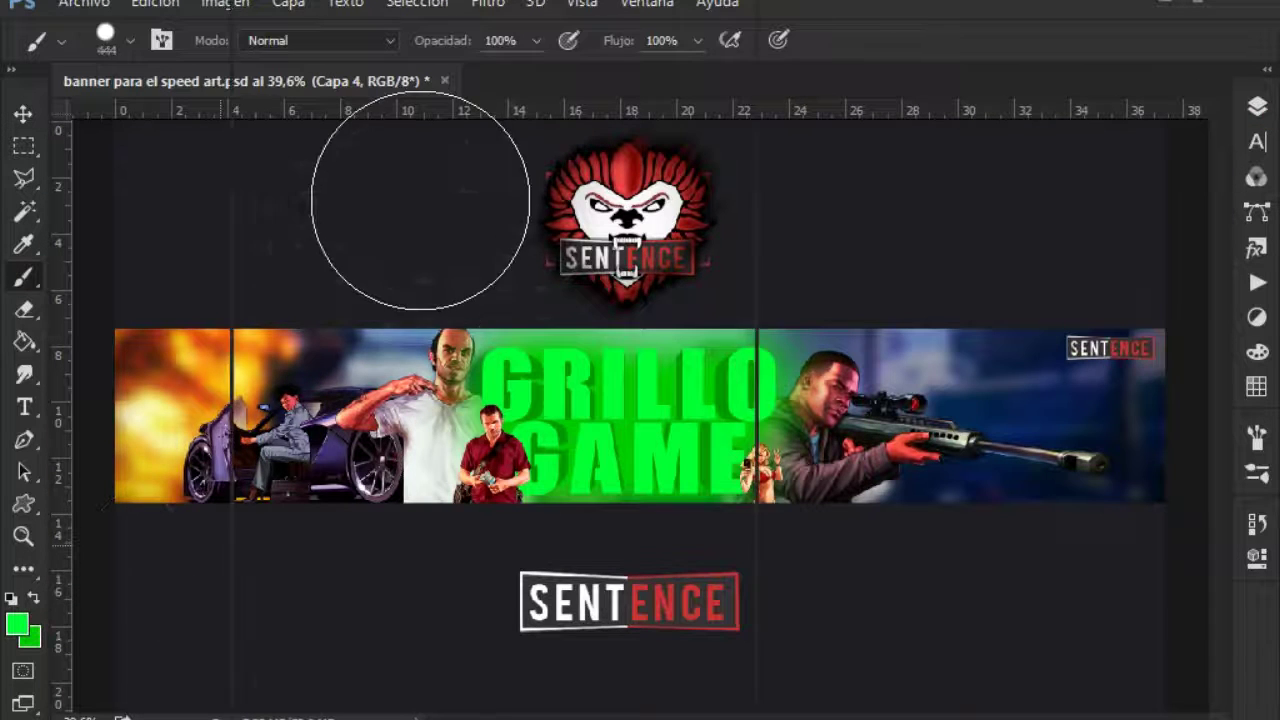
- Move the green Capa 4 into cuerpo del banner and give it a 70-pixel Gaussian blur
key(ctrl+minus)
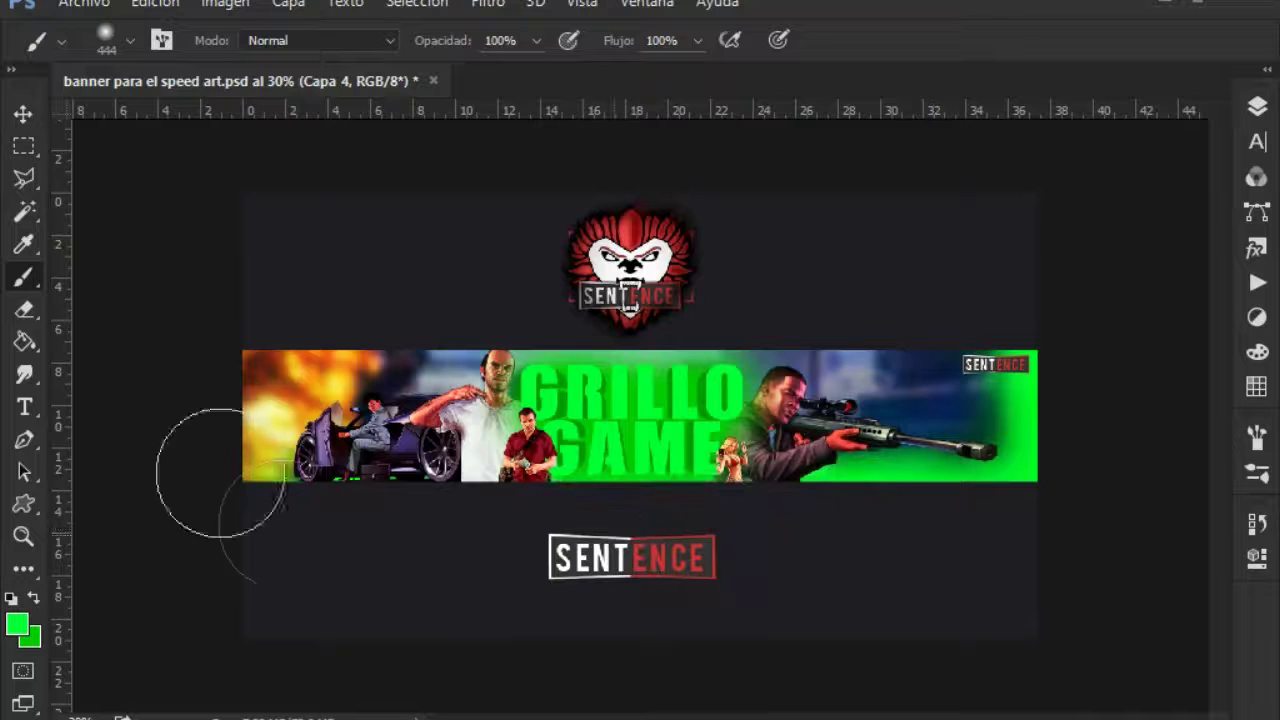
key(F7)
drag(1130, 607, 1088, 288)
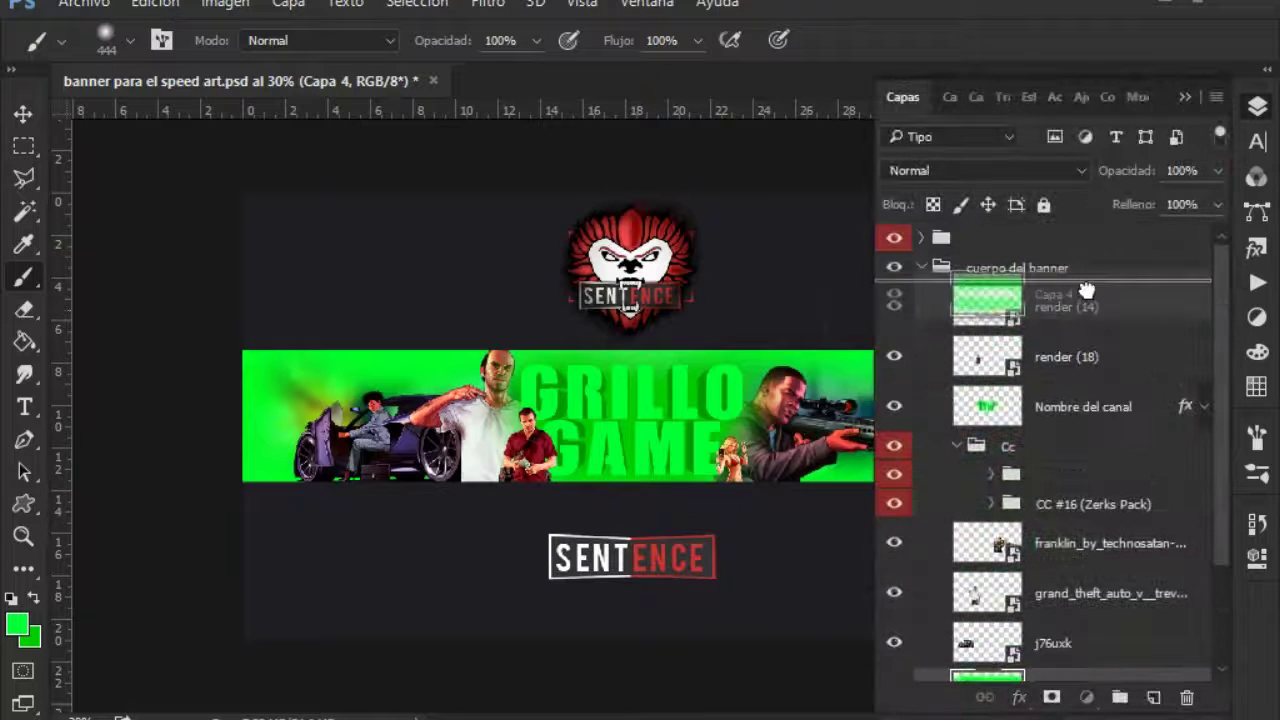
key(F7)
click(488, 3)
click(929, 489)
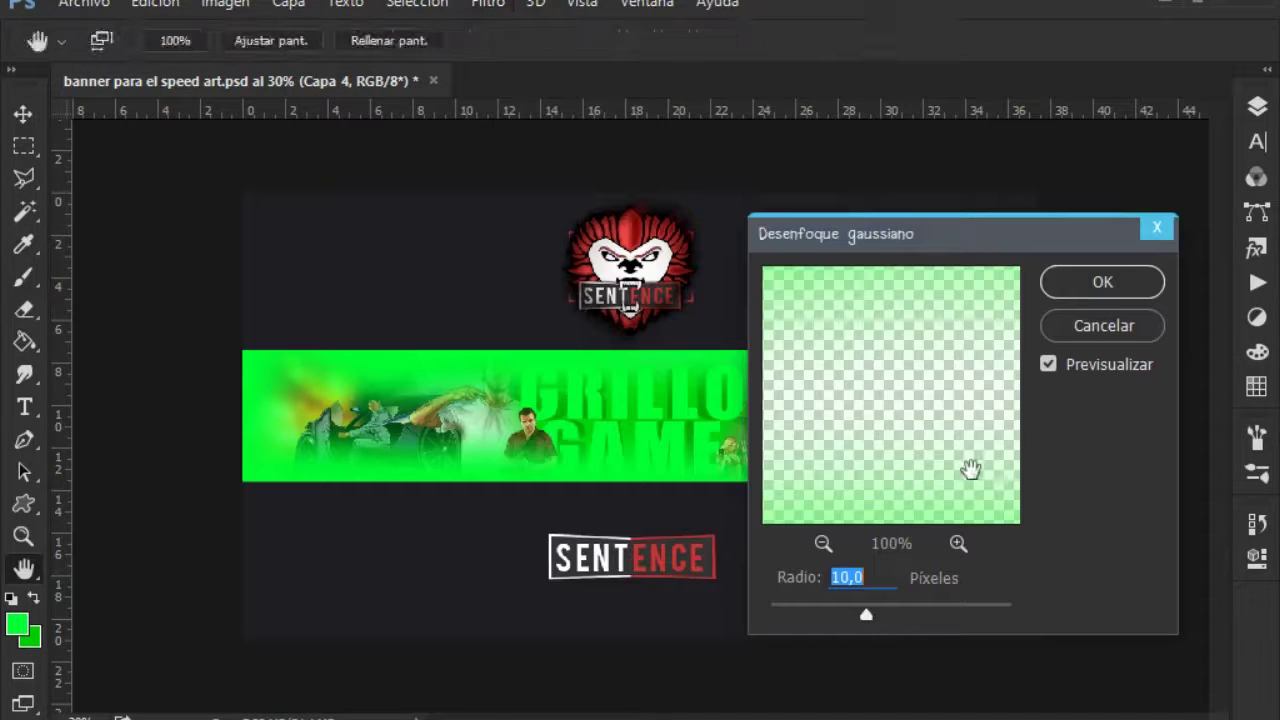
text(70)
key(Return)
- Enlarge the green glow to 150% and clear it from over the title text
key(ctrl+t)
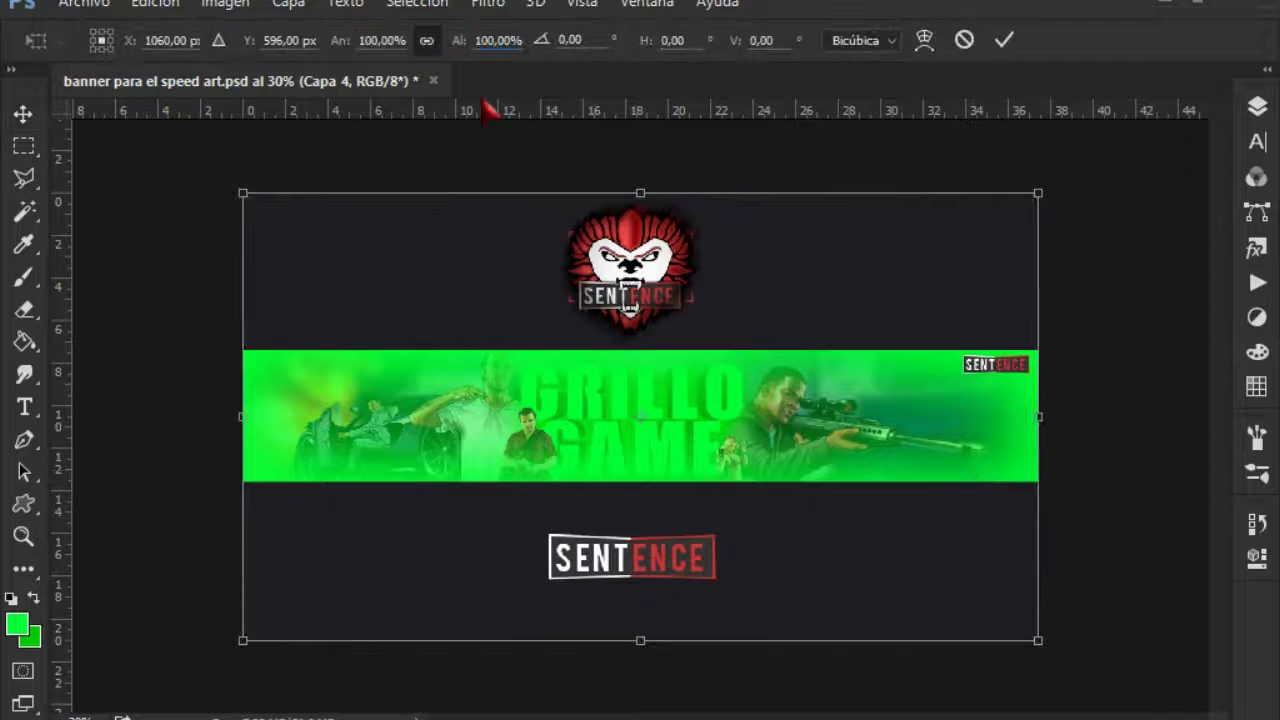
text(150)
key(Return)
click(1257, 106)
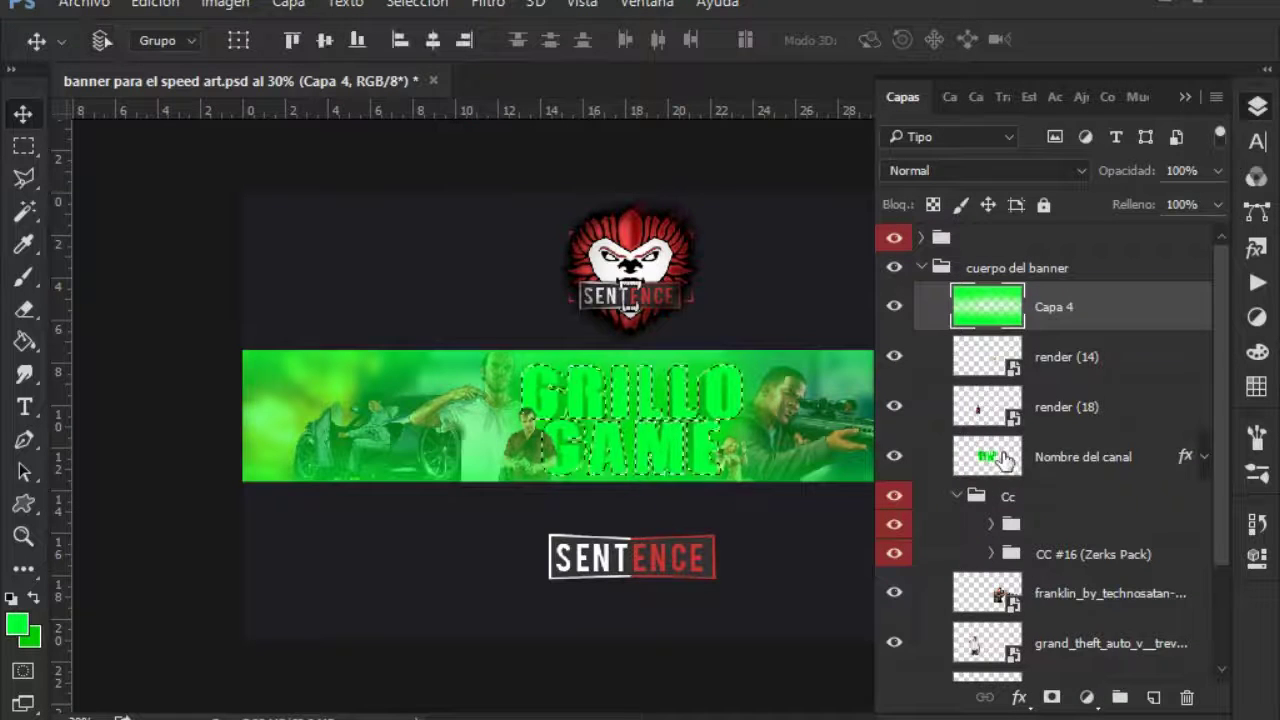
click(488, 3)
click(1257, 106)
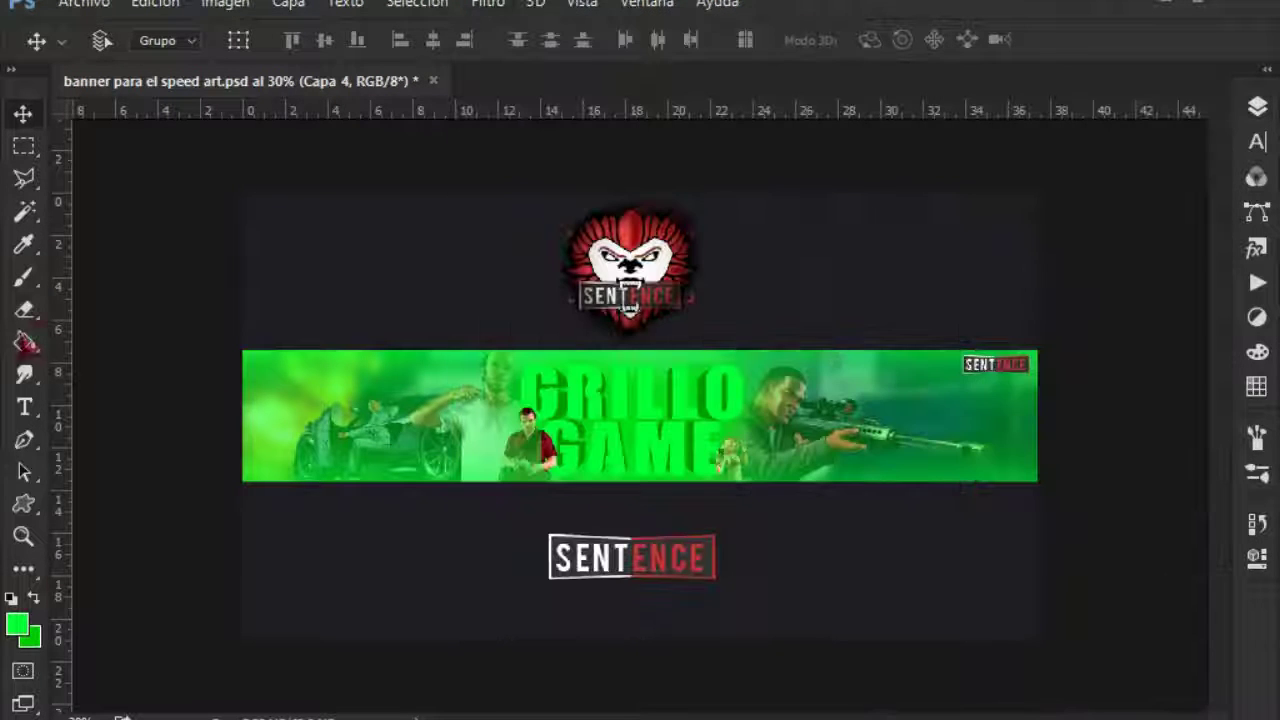
key(e)
right_click(675, 215)
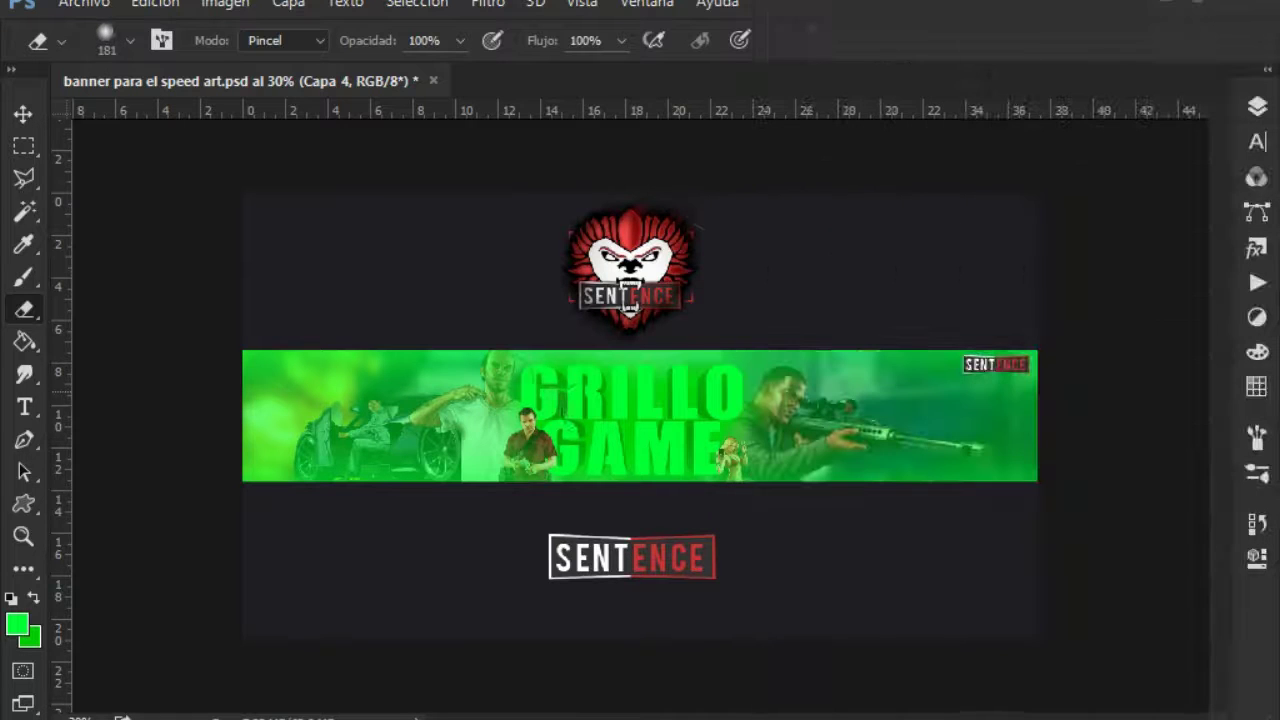
- Erase Capa 4's green glow over the sniper figure and other renders with a soft round eraser
double_click(800, 160)
drag(520, 380, 460, 415)
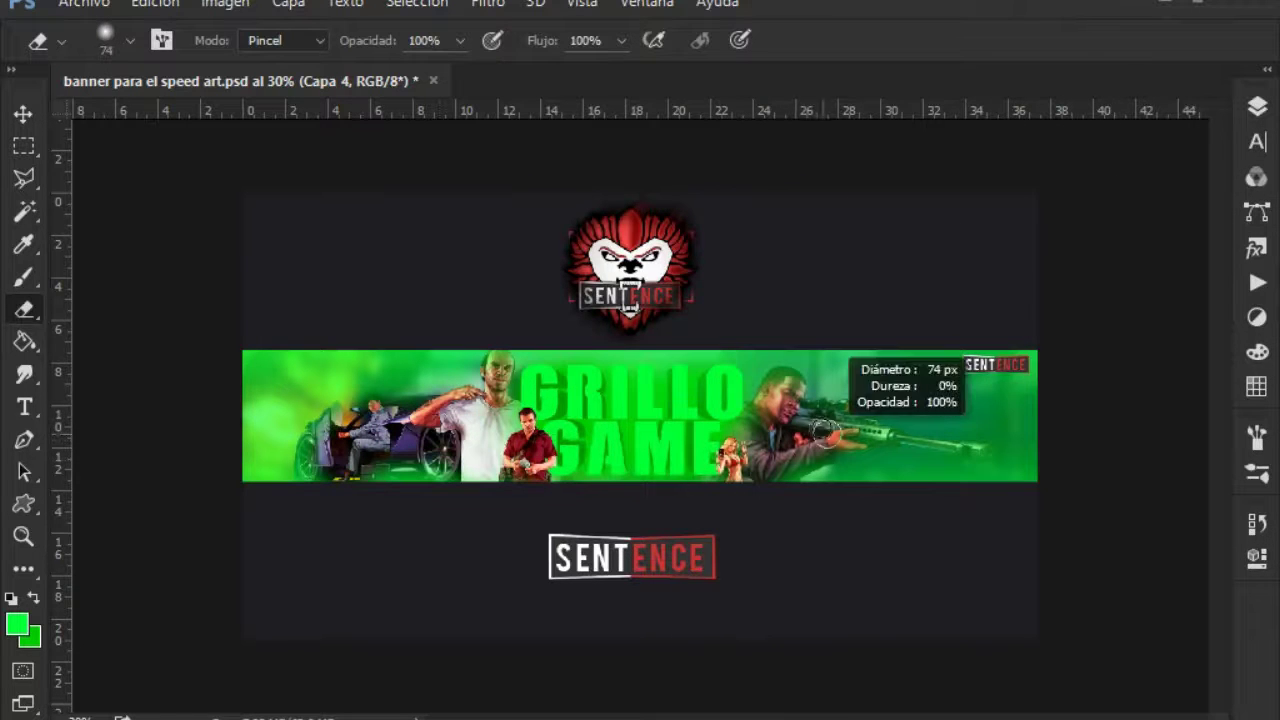
key(ctrl+plus)
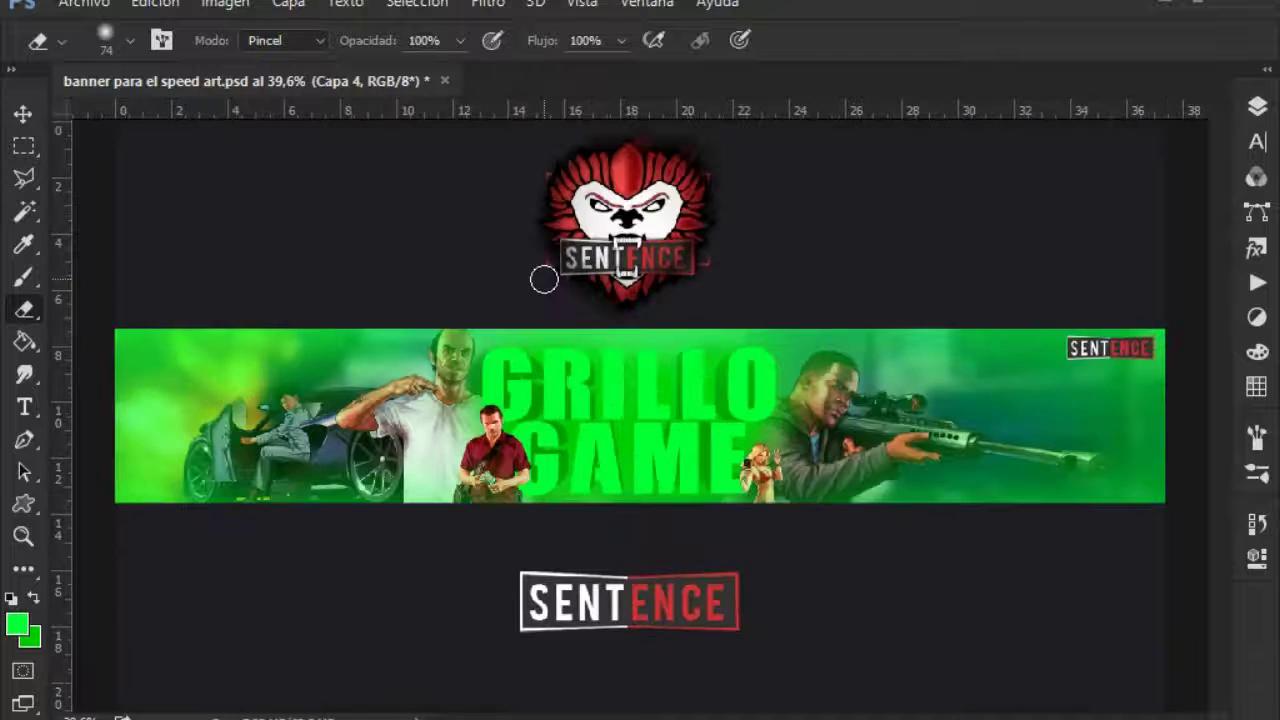
click(1257, 106)
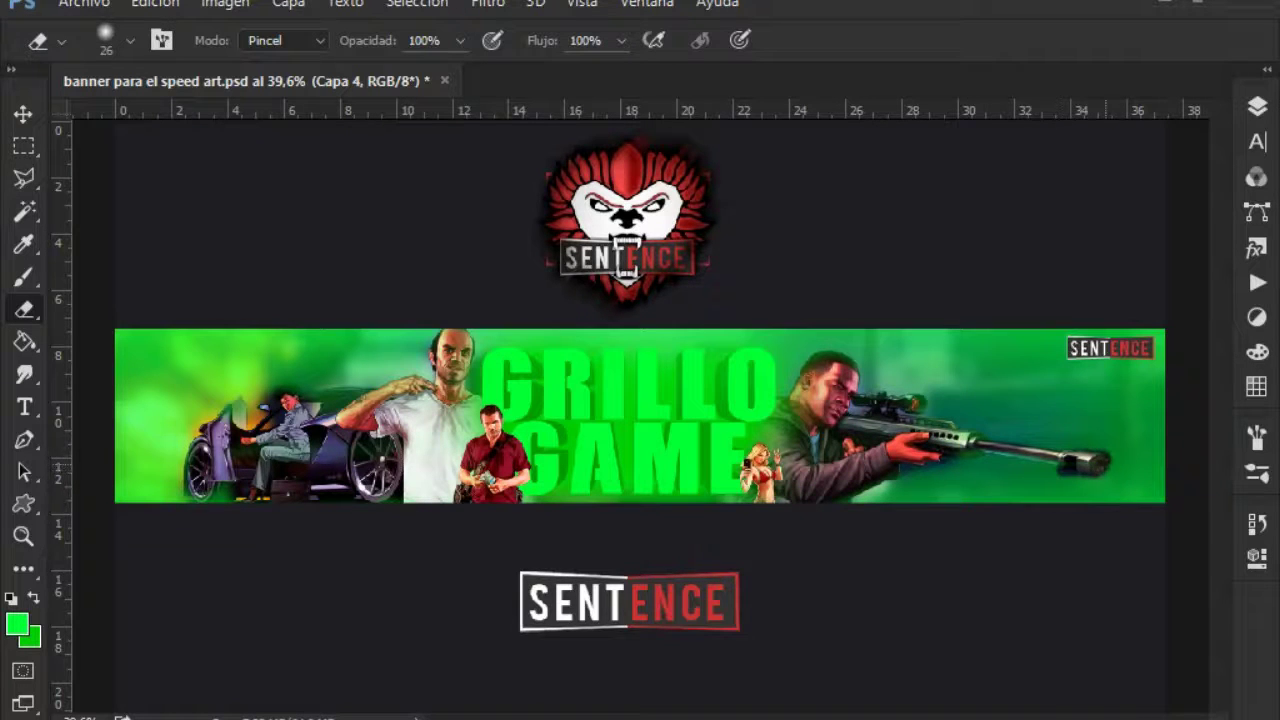
click(1257, 106)
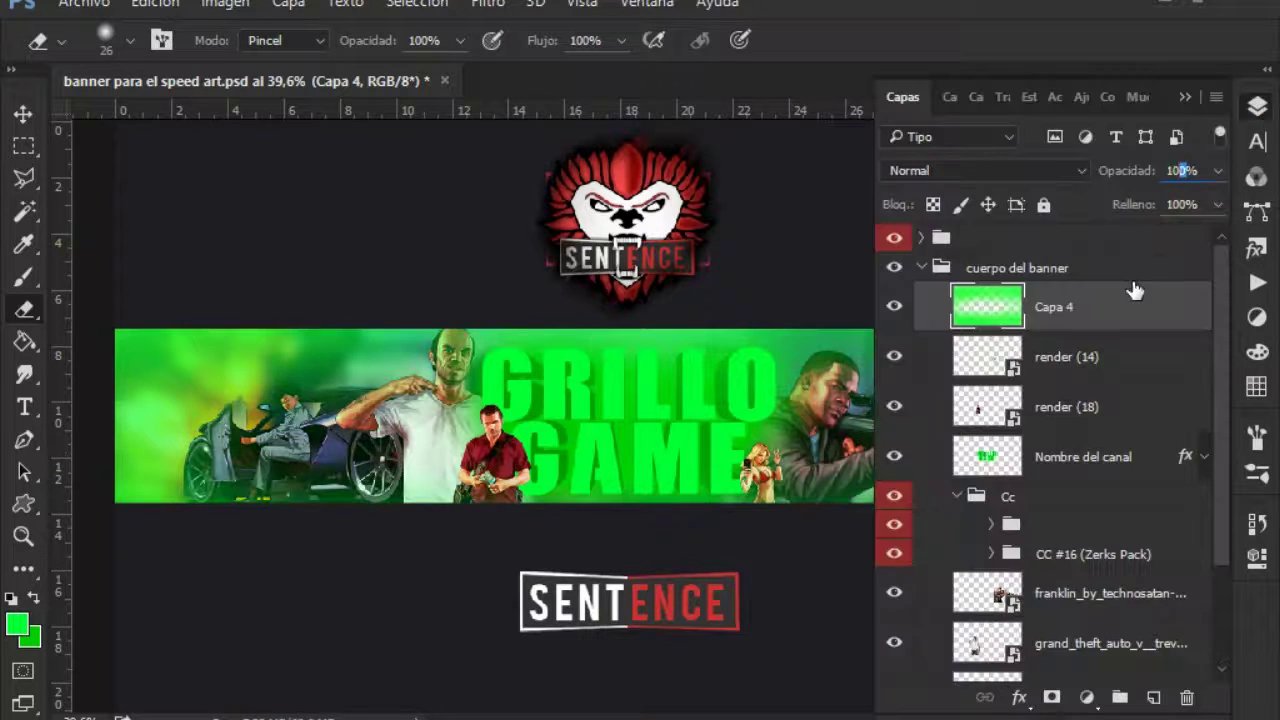
- Duplicate the layers from render (14) through j76uxk into a merged copy
click(1086, 357)
scroll(1113, 541, down, 3)
shift+click(1113, 541)
key(ctrl+j)
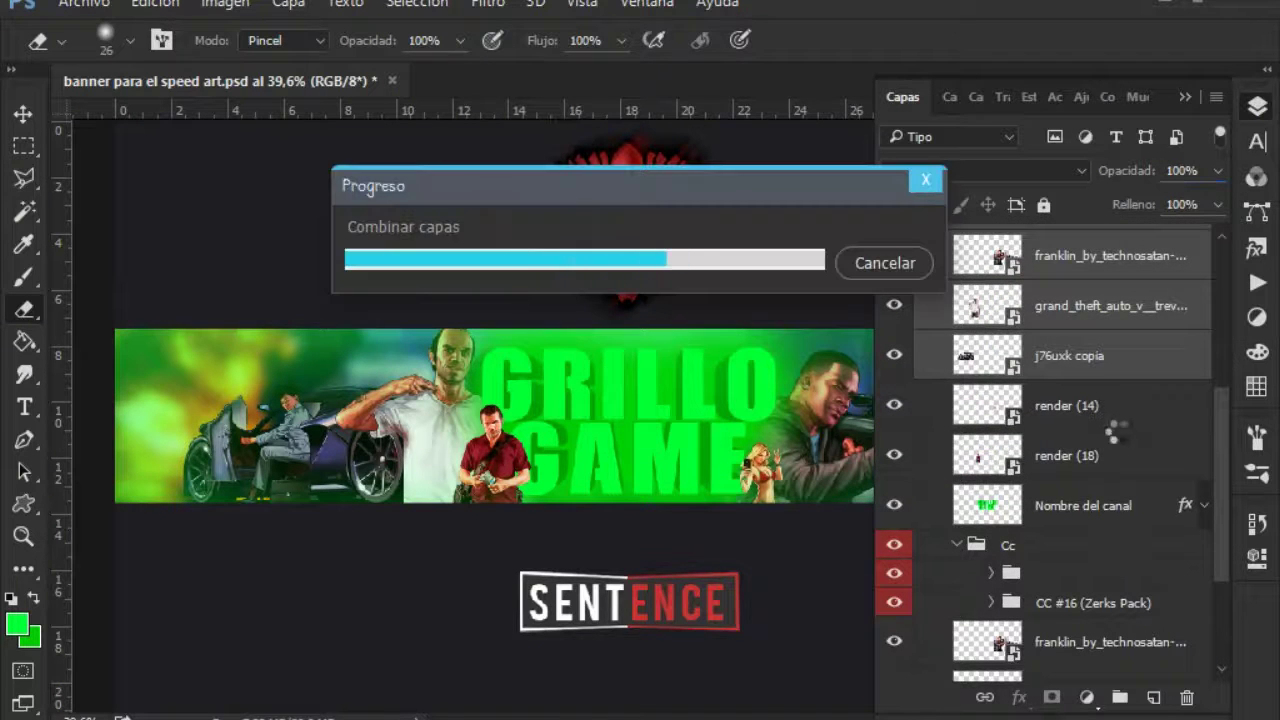
- Motion-blur the copy at a 50° angle, 150 px distance, and blend it in Superponer mode
click(488, 3)
click(860, 496)
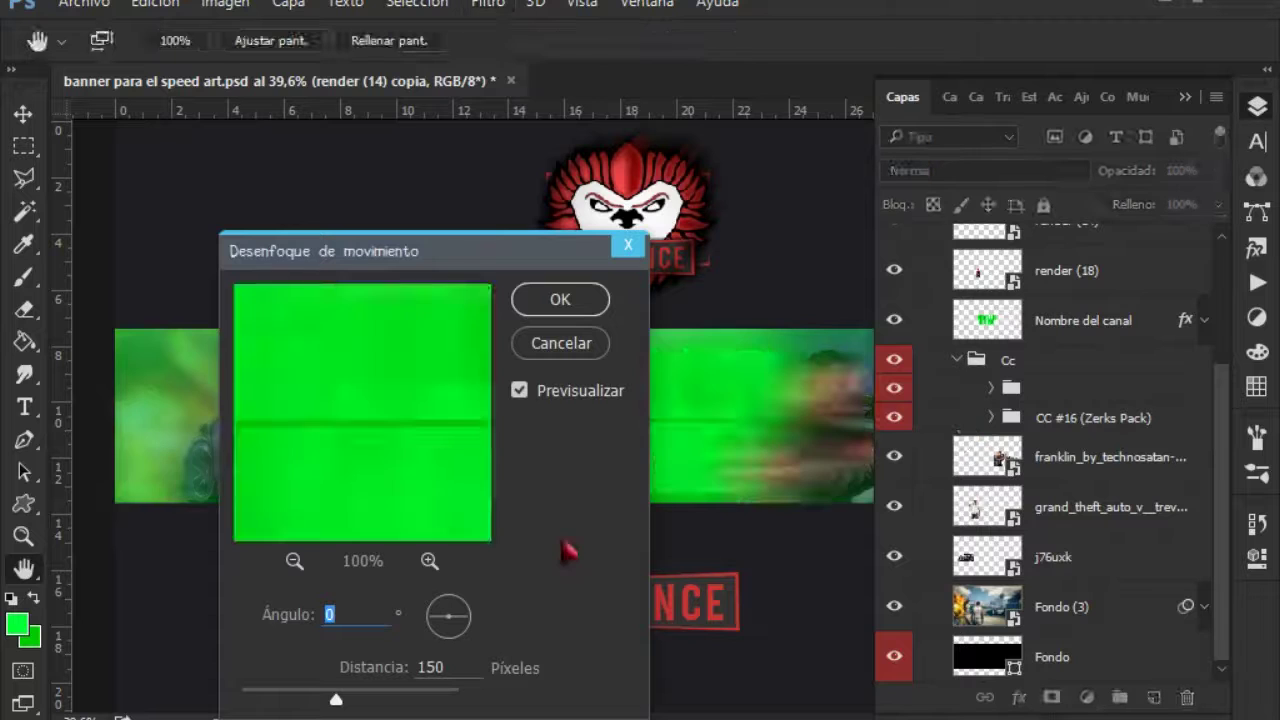
text(50)
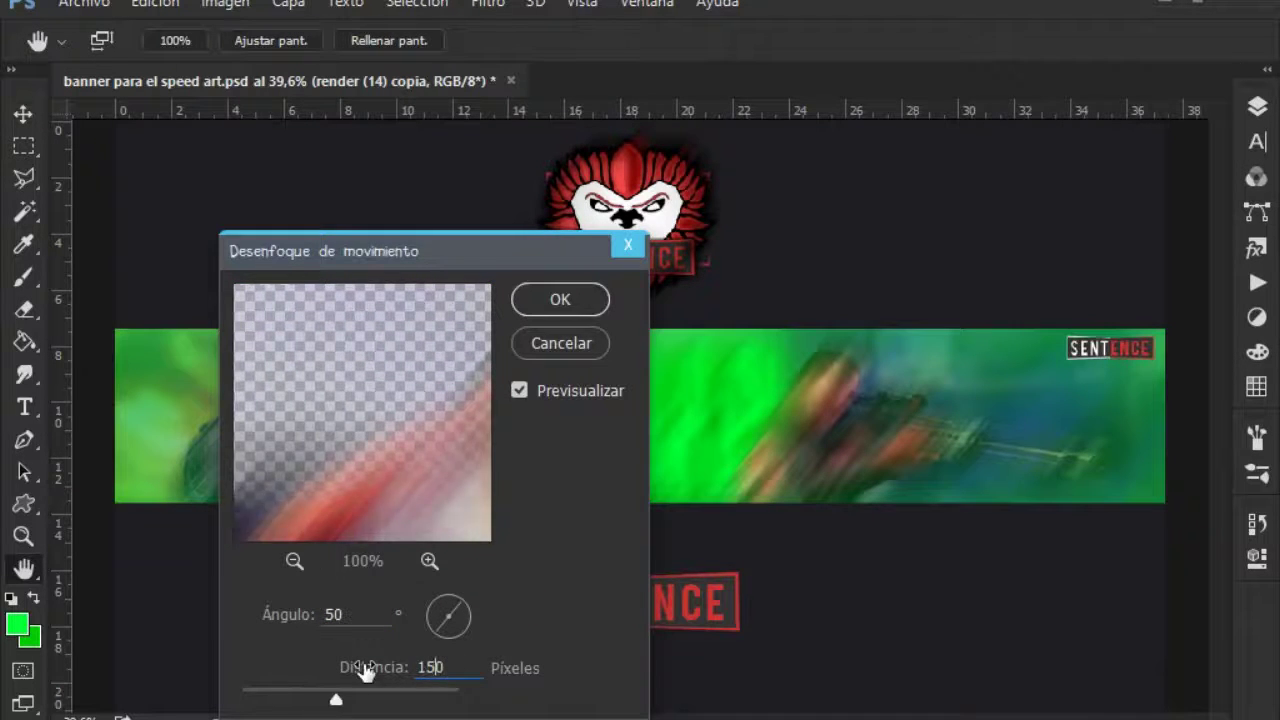
key(Return)
click(985, 170)
click(952, 410)
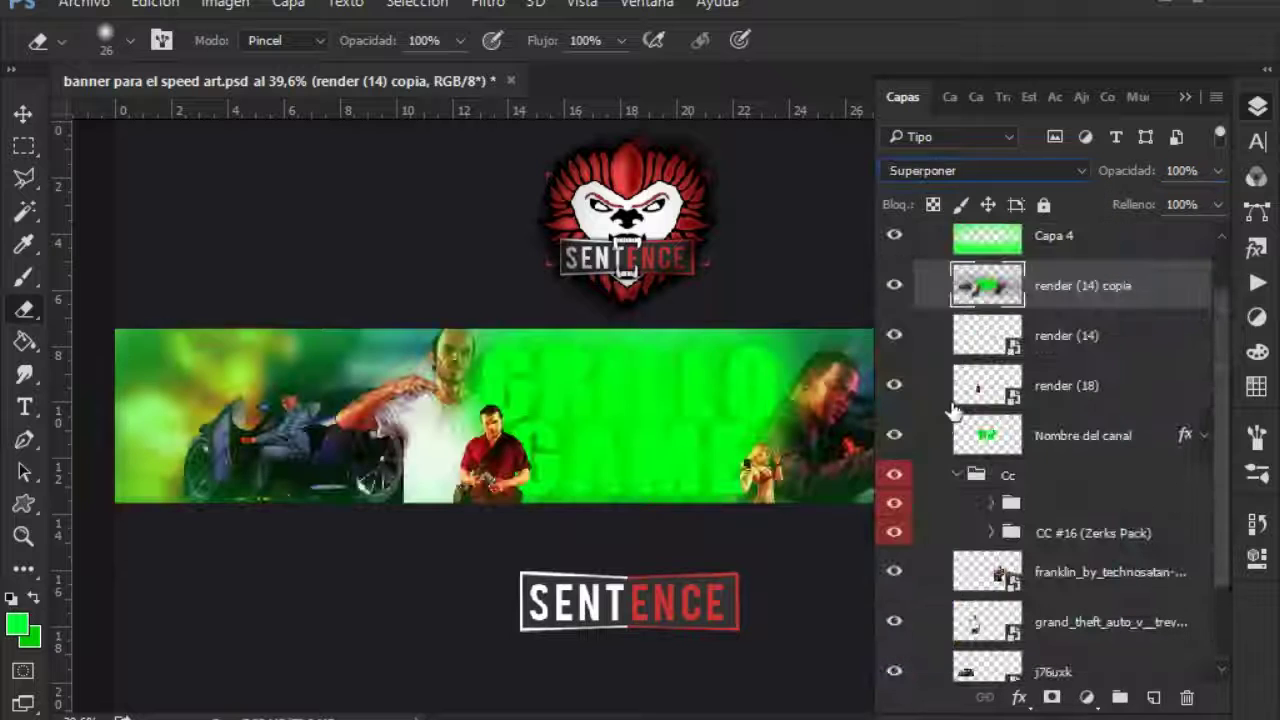
- Duplicate and merge the selected render layers, then load the merged outline as a selection
scroll(1033, 363, down, 3)
shift+click(1109, 566)
key(ctrl+j)
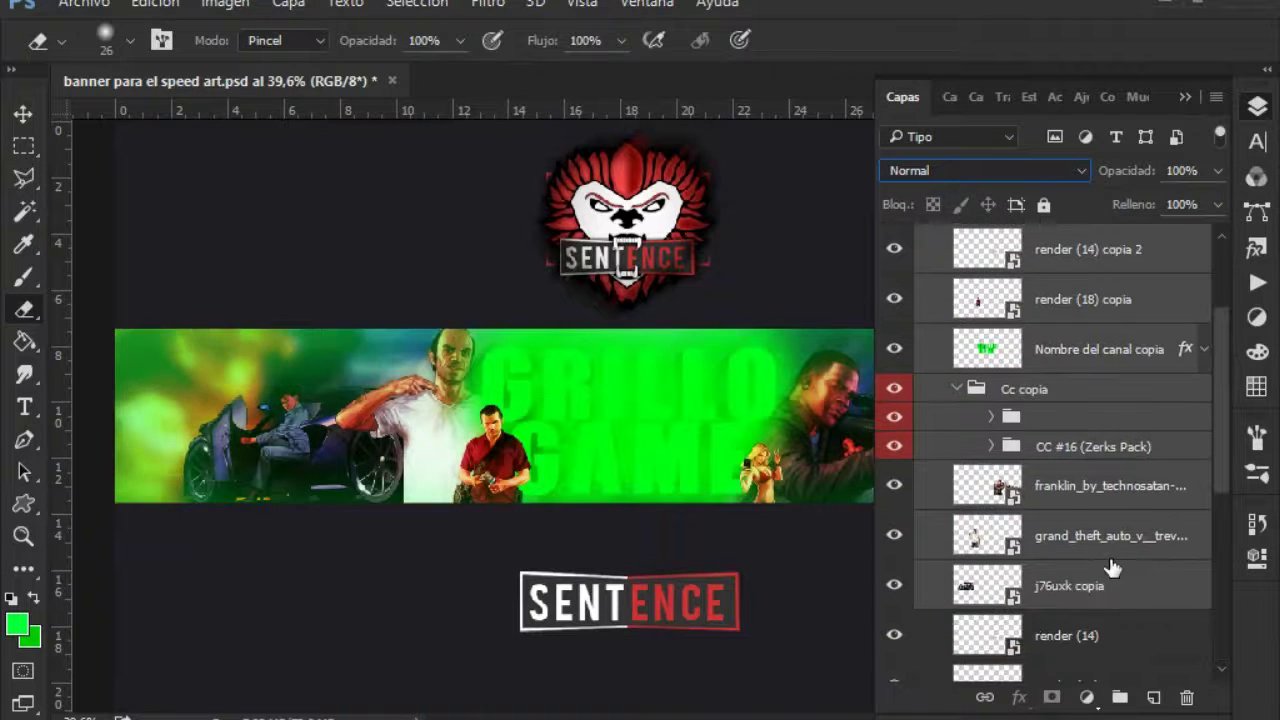
key(ctrl+e)
ctrl+click(987, 285)
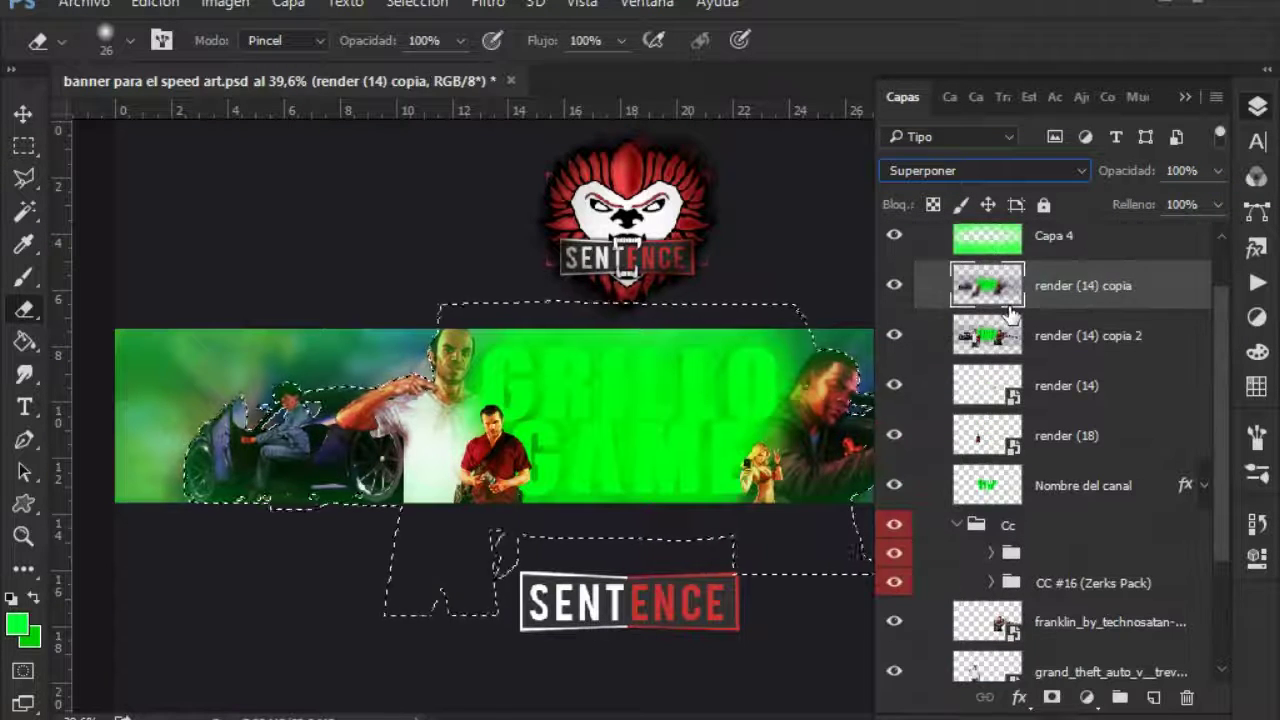
- Feather the render outline selection and erase the excess glow on render (14) copia
key(v)
click(417, 3)
click(720, 412)
key(Return)
key(F7)
key(F7)
key(e)
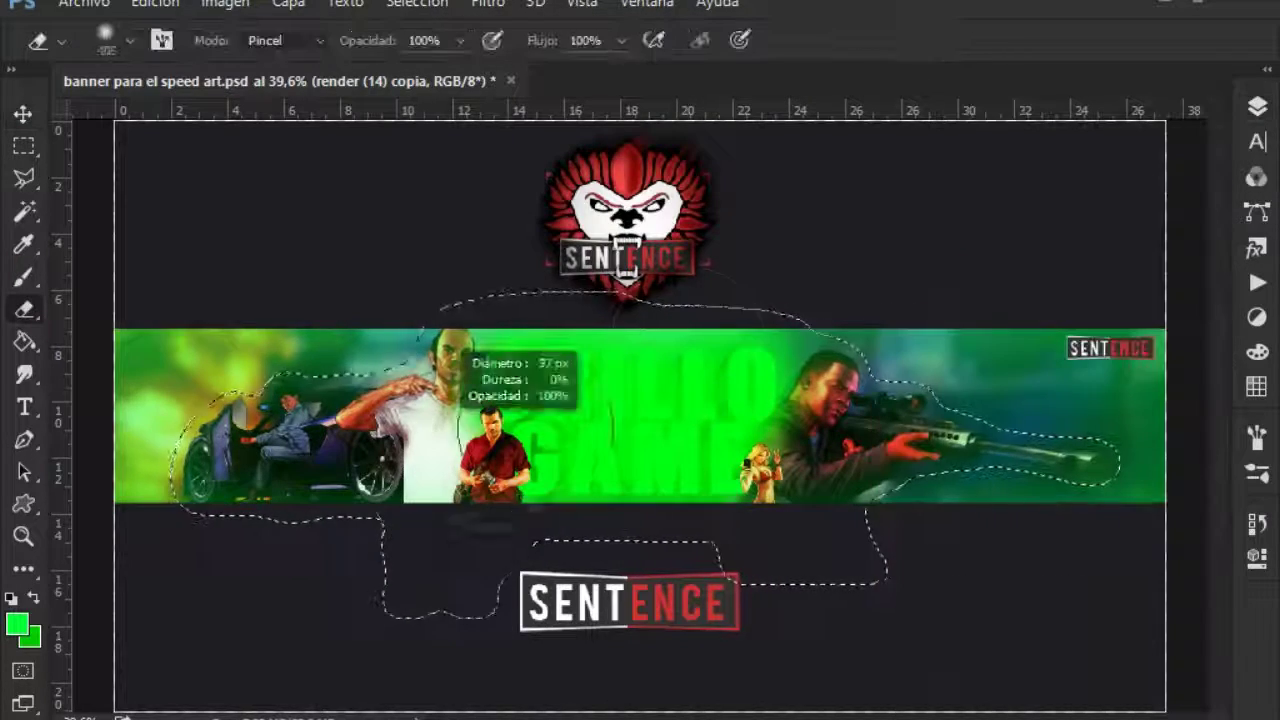
key(F7)
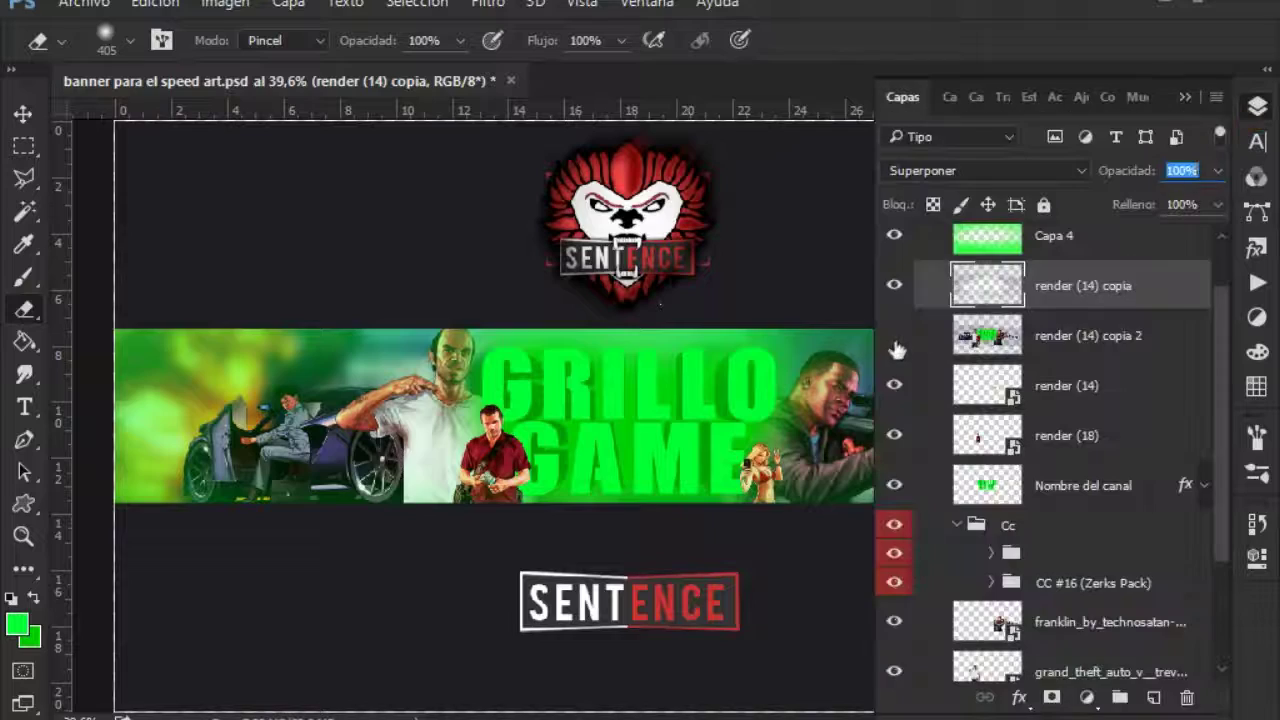
key(ctrl+z)
- Shrink the selection around the characters with Selección > Modificar > Contraer
click(417, 3)
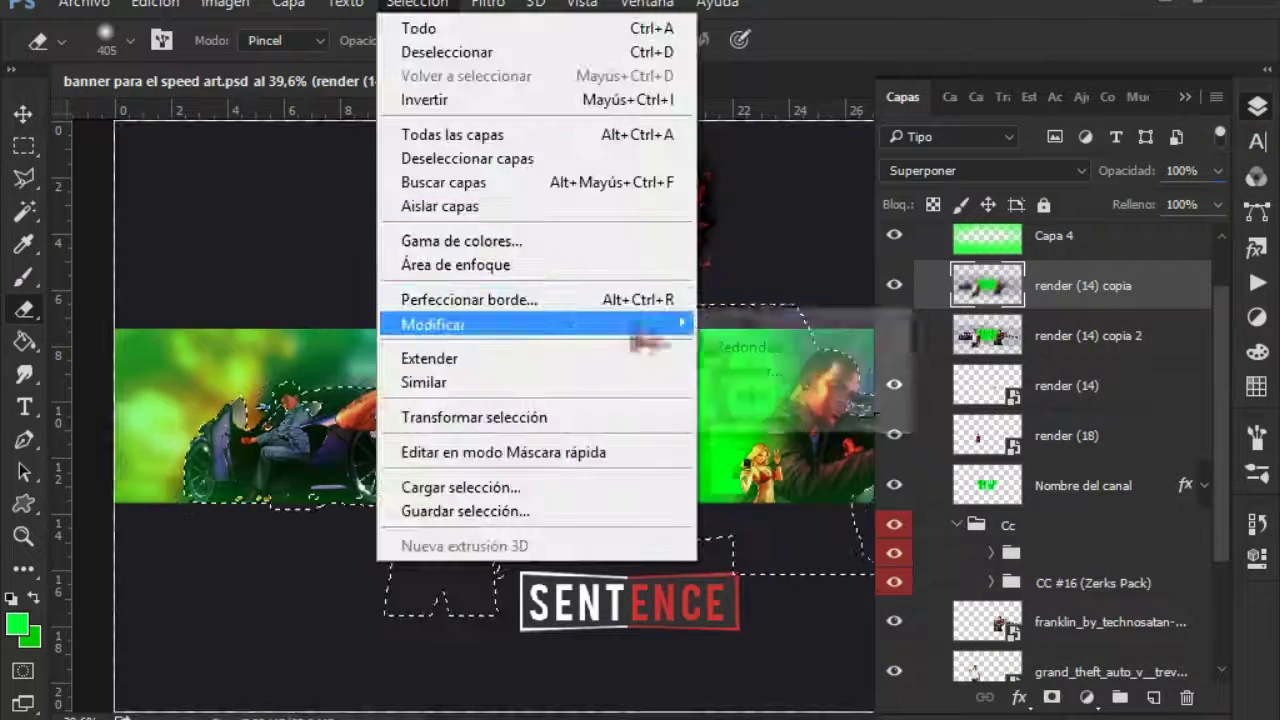
key(F7)
click(417, 3)
click(749, 391)
key(Return)
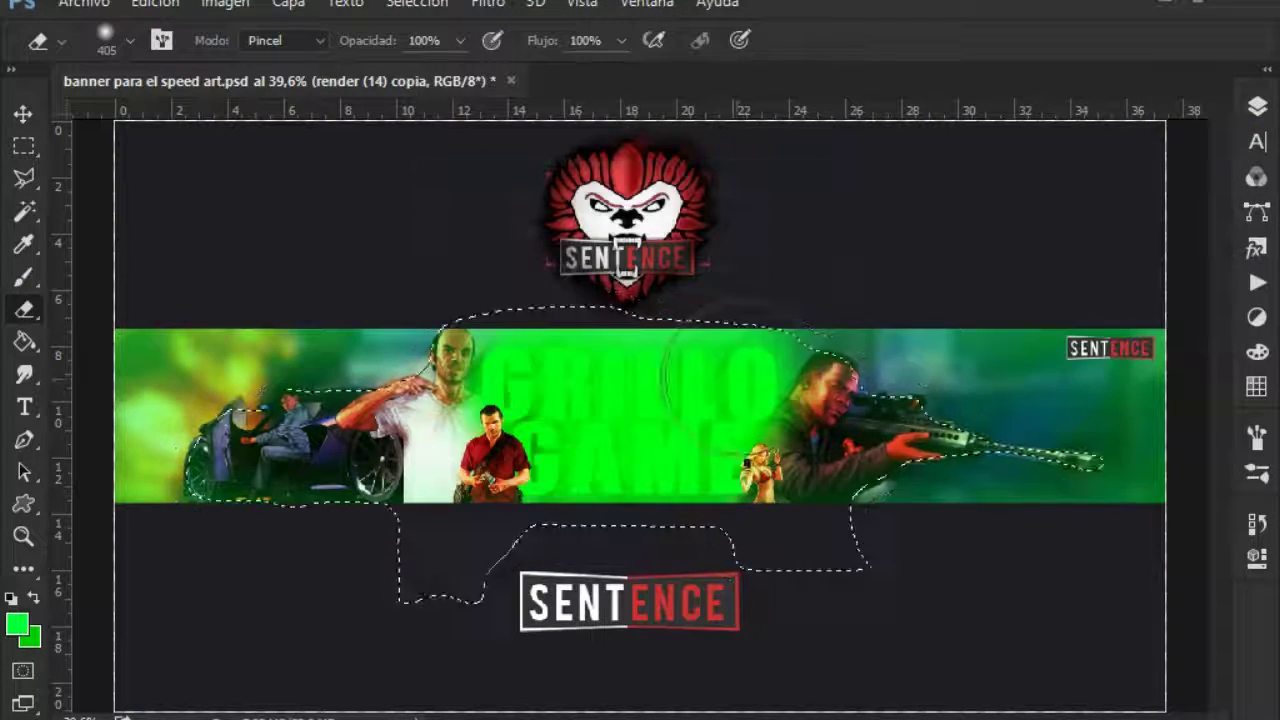
key(F7)
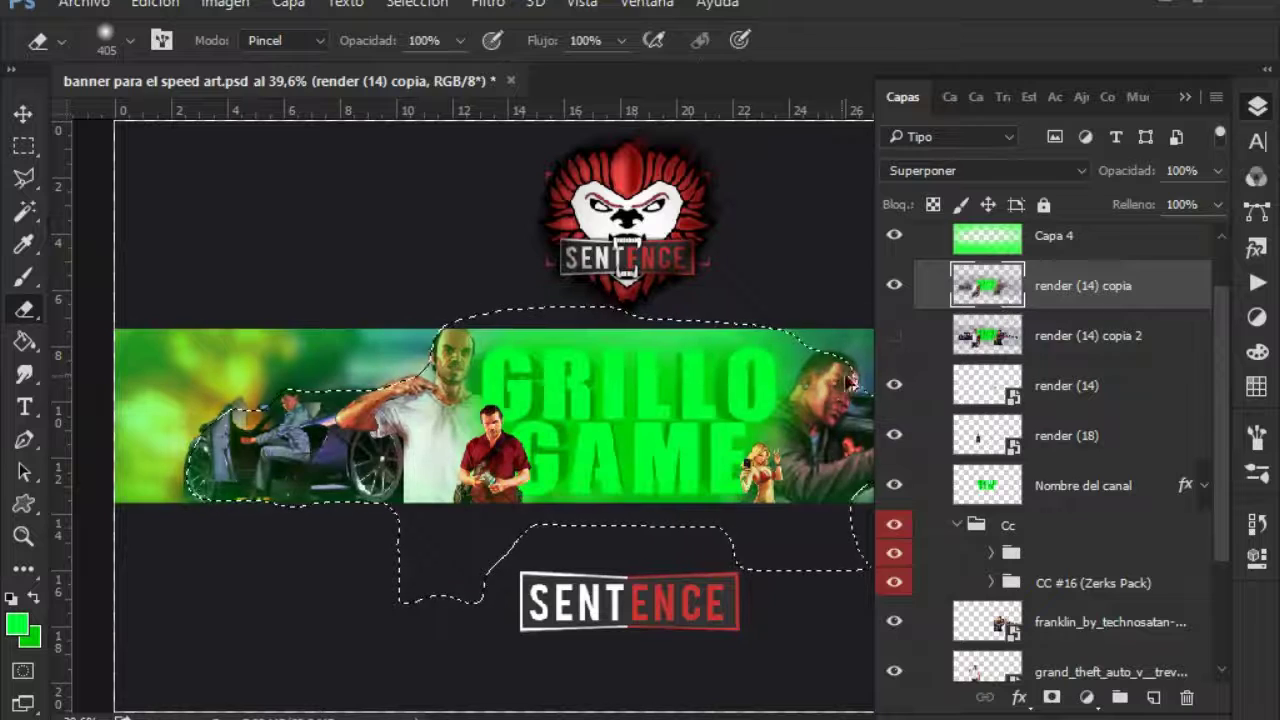
click(417, 3)
click(749, 391)
click(797, 229)
key(F7)
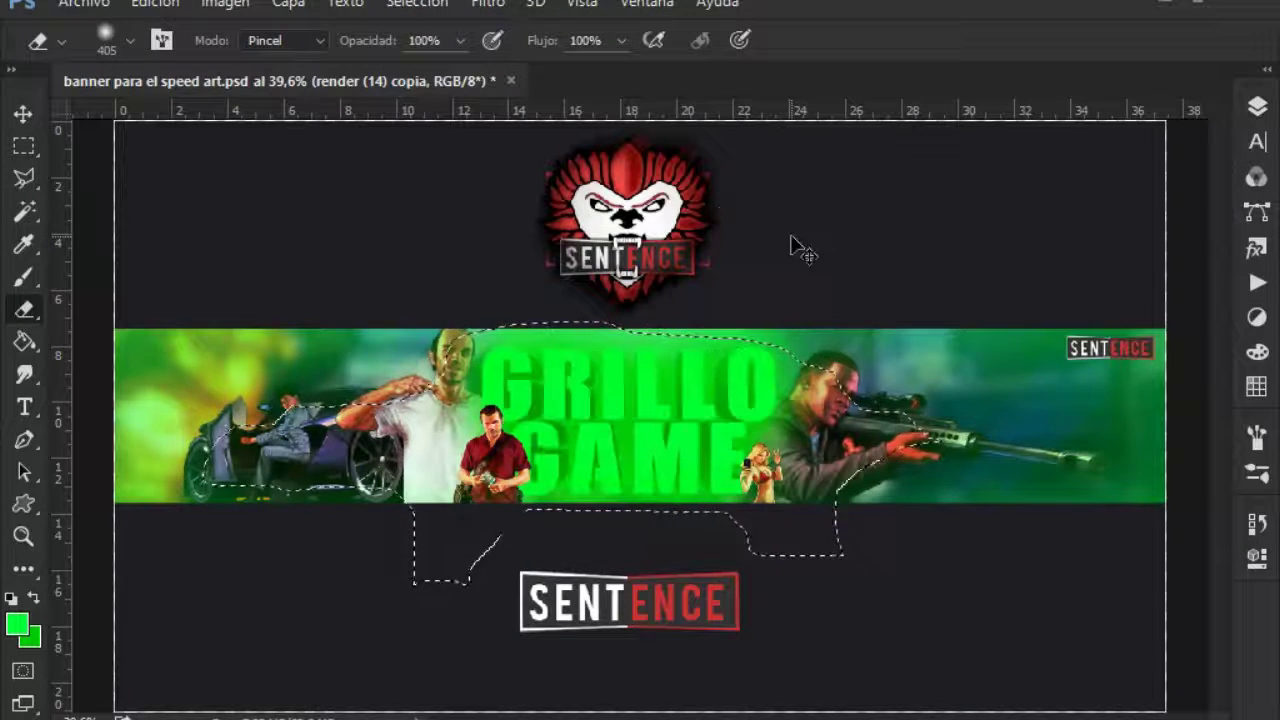
- Add a new empty layer, Capa 5, above the renders
key(F7)
scroll(908, 343, up, 2)
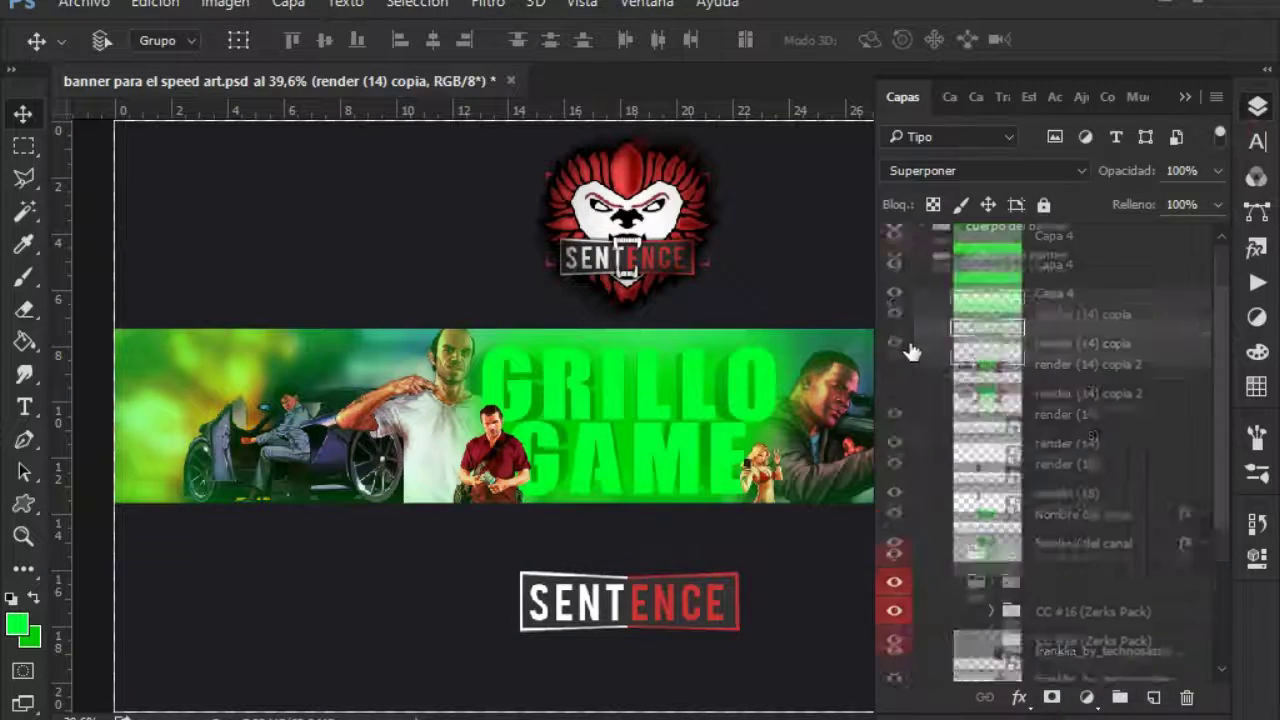
scroll(1154, 471, down, 3)
scroll(1143, 651, up, 3)
click(1153, 697)
key(F7)
- Paint black across the middle of the banner with the brush
key(b)
click(16, 623)
click(700, 440)
click(1128, 106)
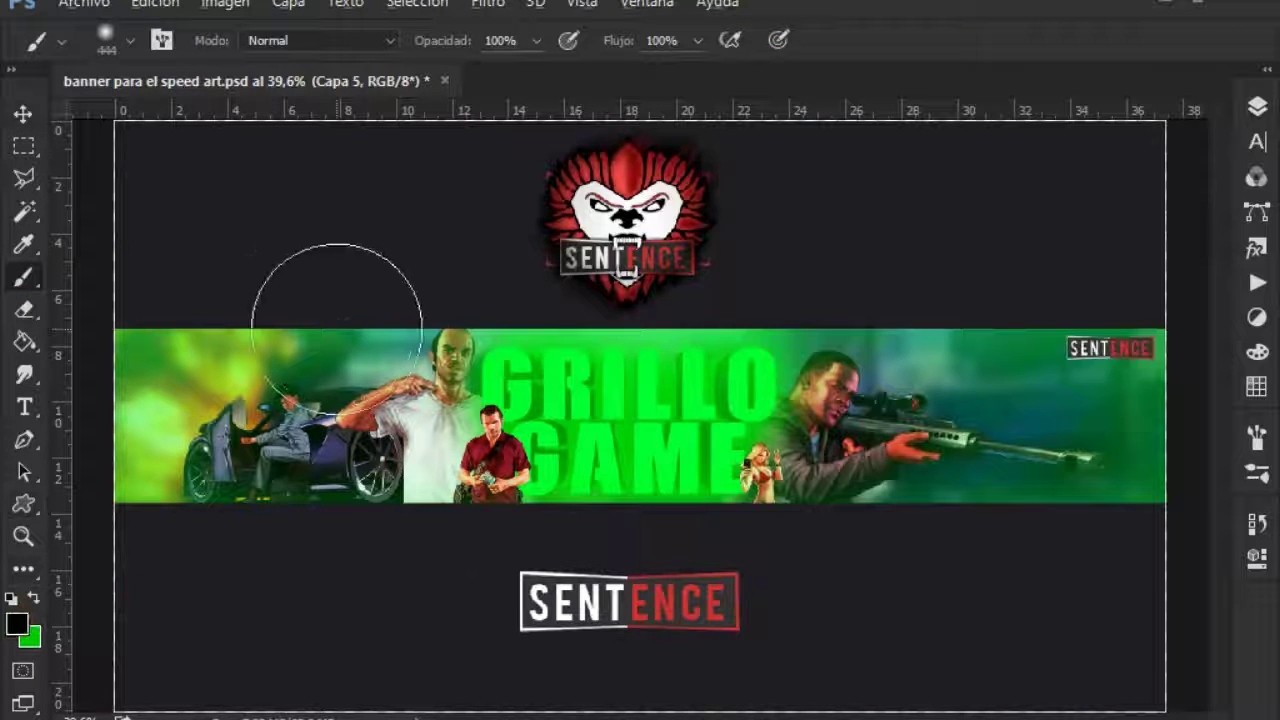
scroll(300, 371, down, 3)
mouse_move(1024, 513)
mouse_down()
mouse_move(343, 400)
mouse_move(264, 341)
mouse_up()
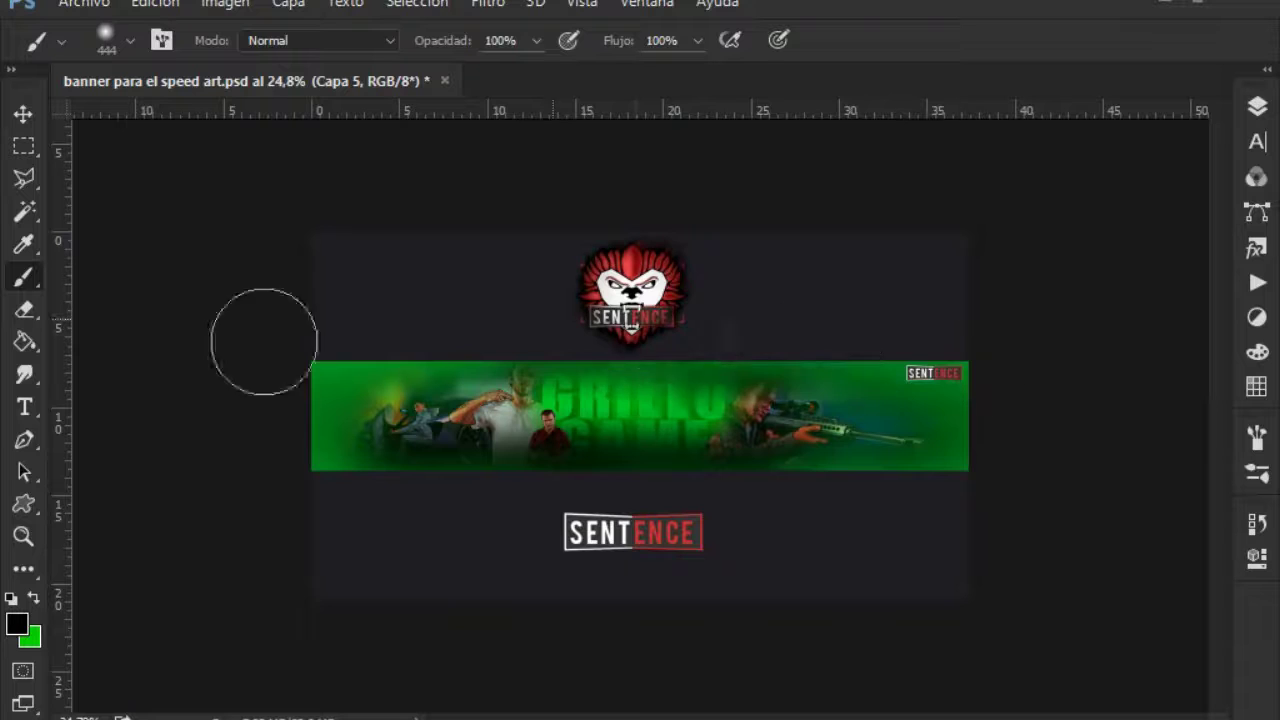
click(1258, 108)
key(F7)
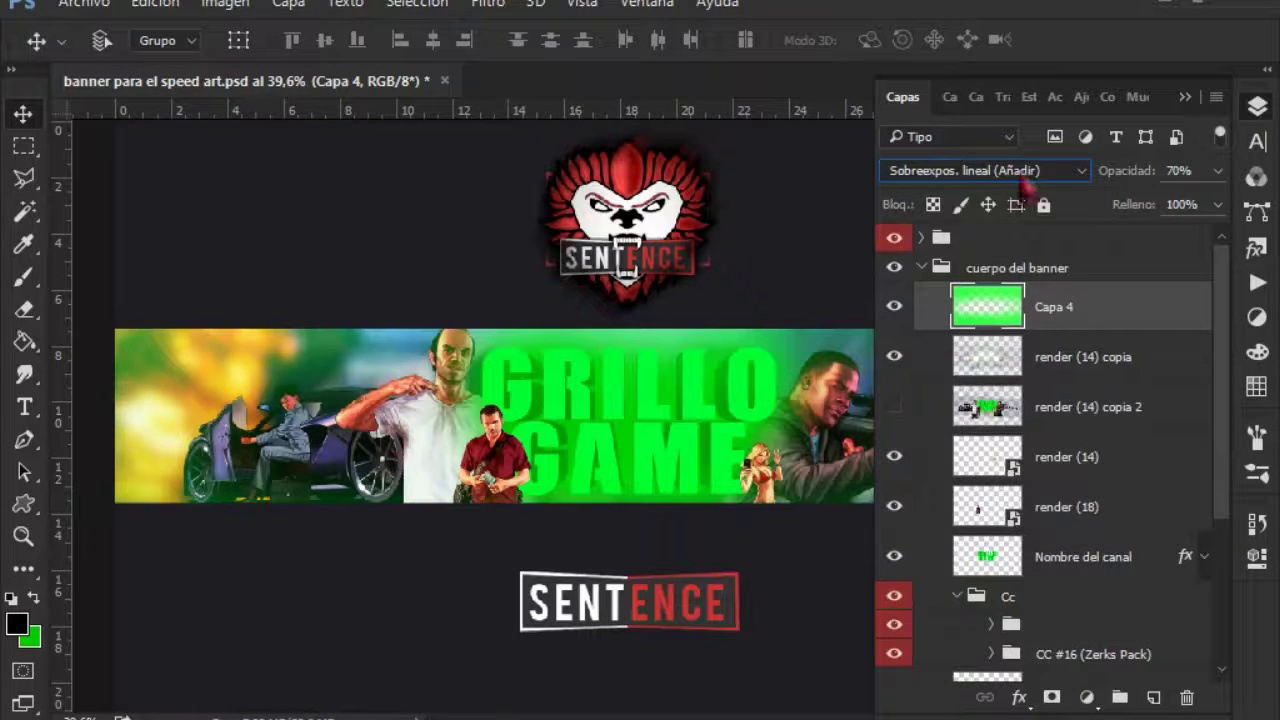
- Set Capa 4's blend mode to Tono and delete the render (14) copia 2 layer
click(985, 170)
click(930, 615)
click(1258, 108)
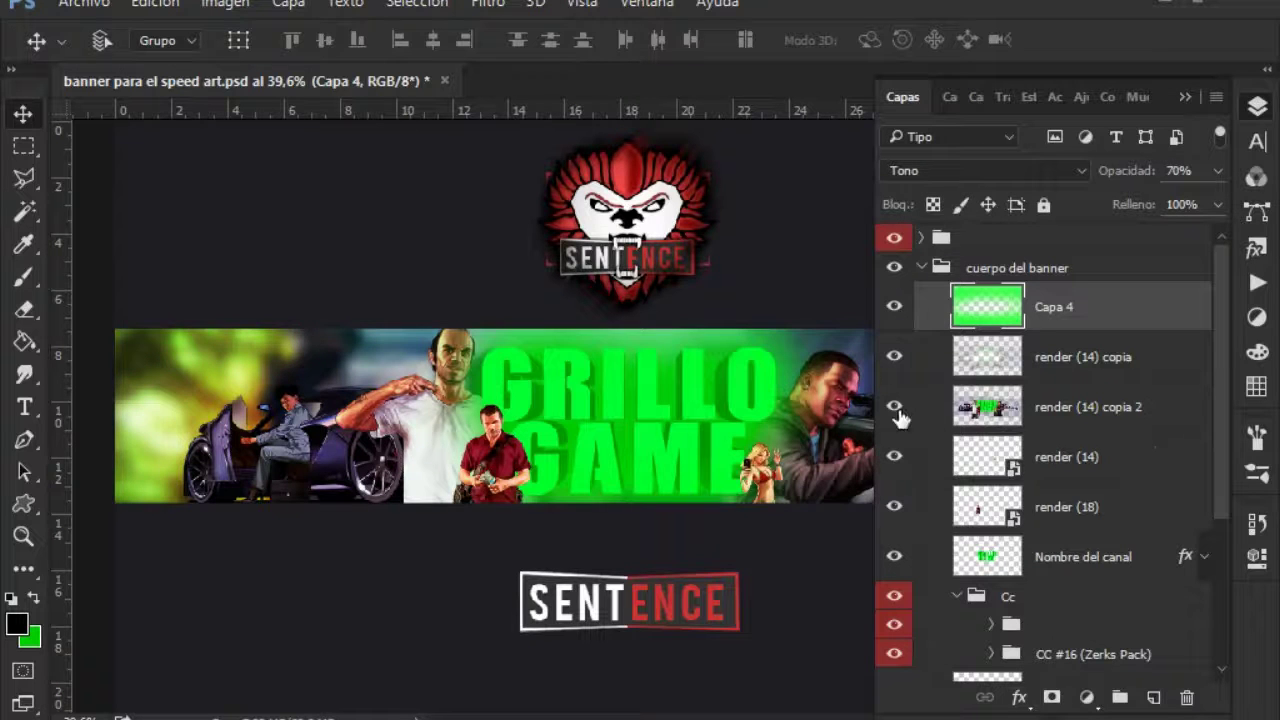
click(930, 410)
key(Delete)
- Check the GTA V renders folder and return to the banner document
scroll(953, 370, down, 4)
scroll(953, 370, up, 1)
click(1258, 108)
click(100, 708)
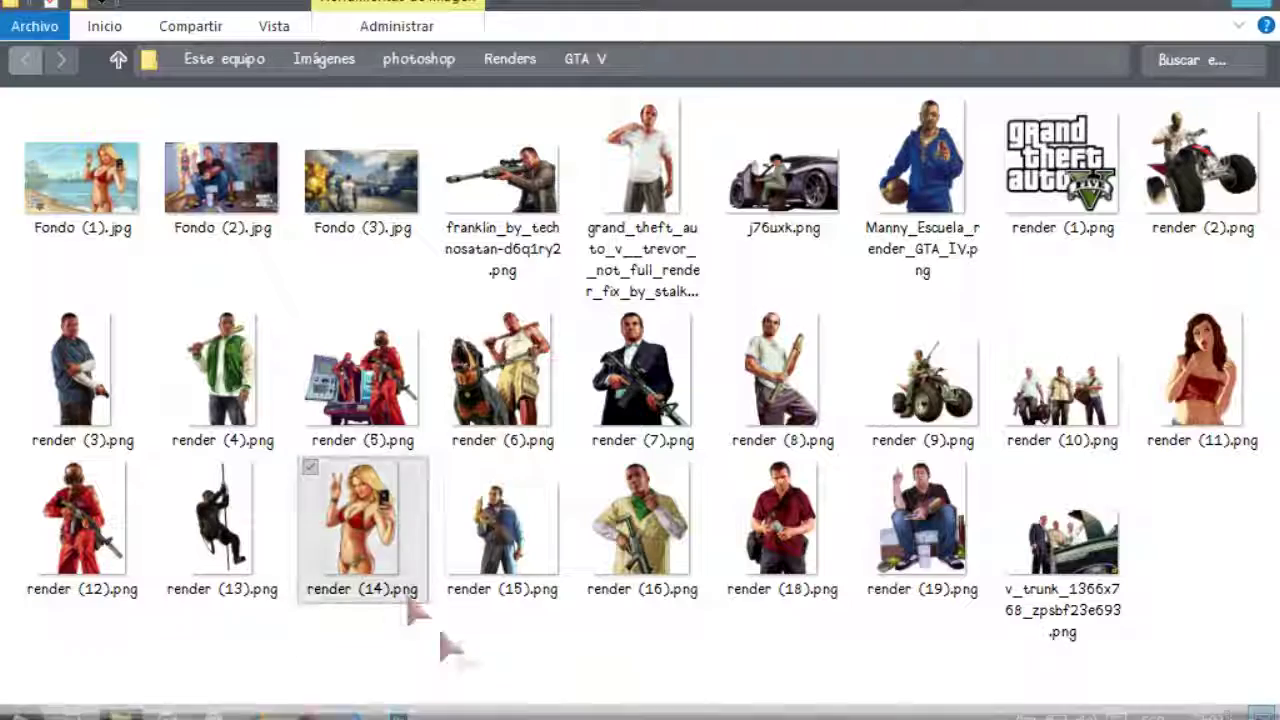
click(386, 708)
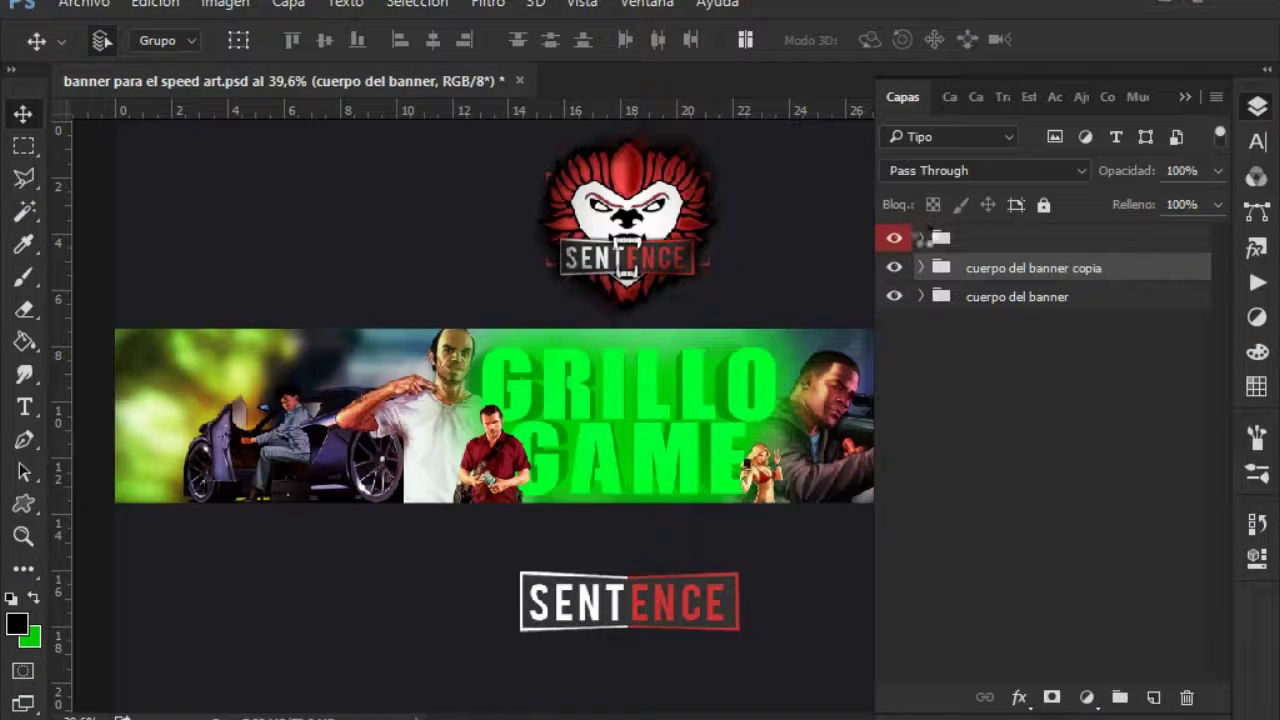
- Merge the banner body group copy and select the empty bands around the strip
key(ctrl+e)
key(w)
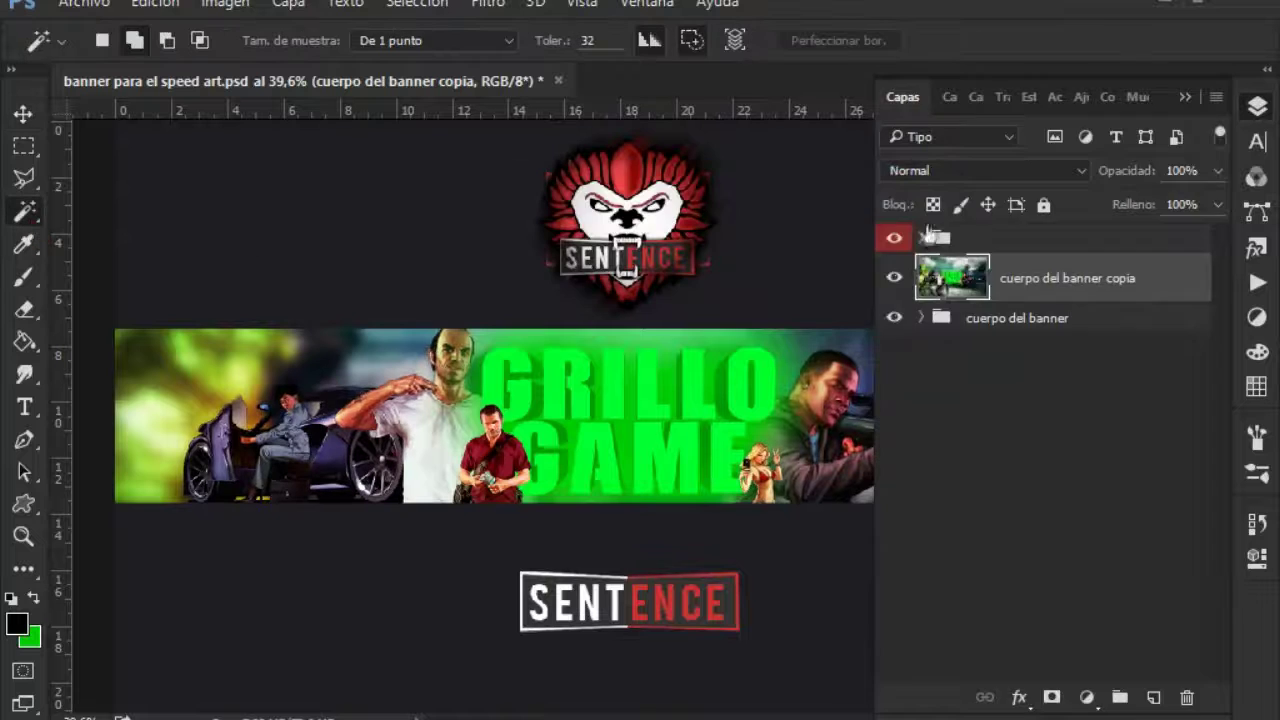
click(890, 558)
click(1257, 106)
click(1043, 515)
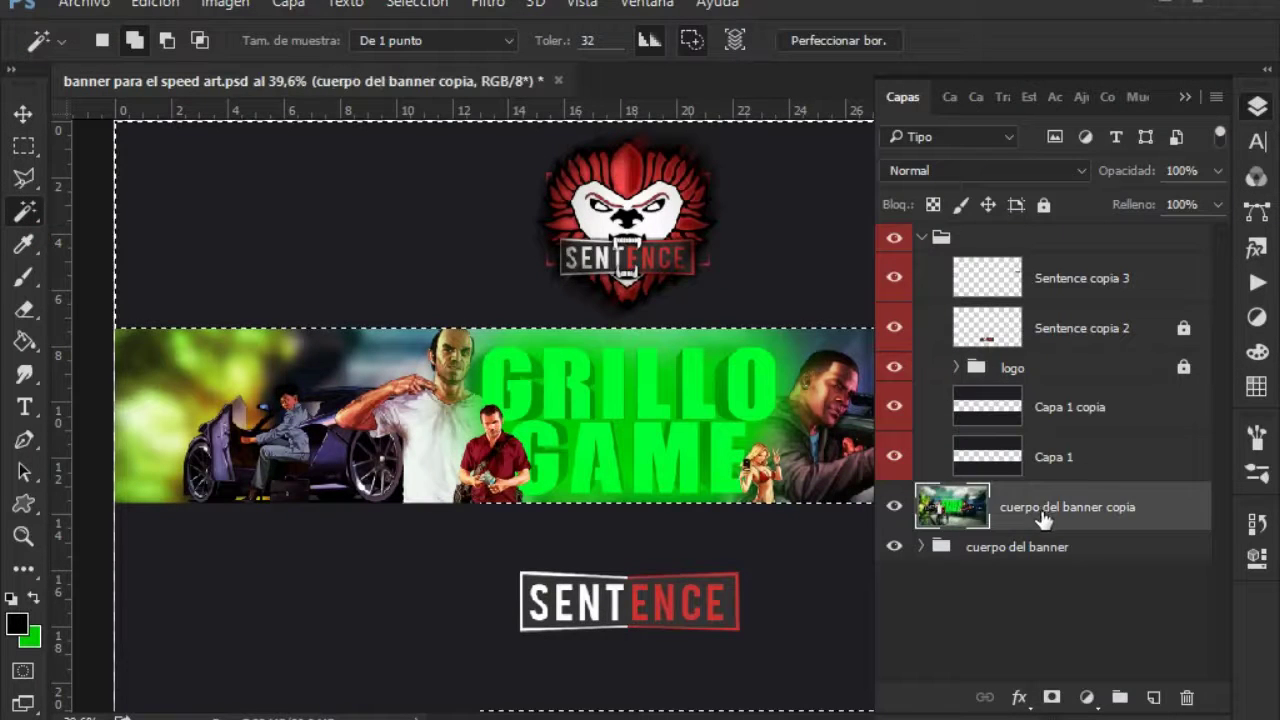
click(1070, 406)
- Give Capa 1 copia a black Color Overlay layer style
double_click(1120, 406)
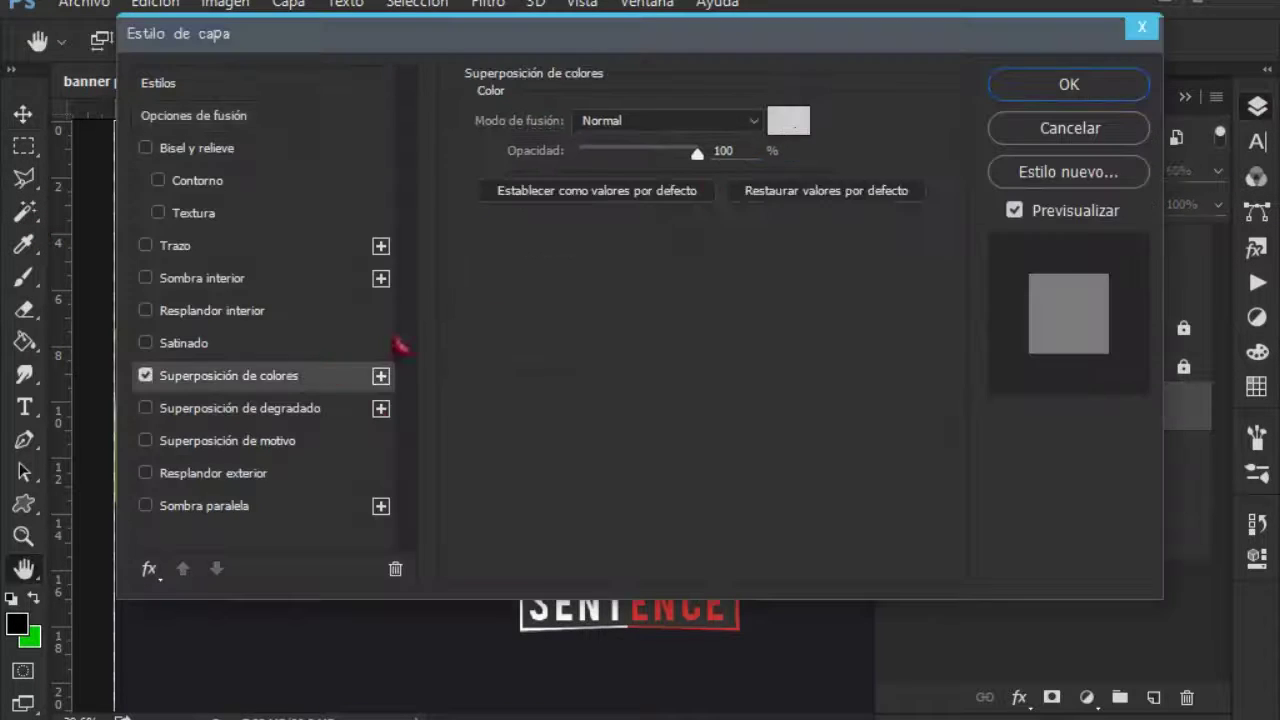
click(786, 120)
key(Return)
key(Return)
click(1199, 407)
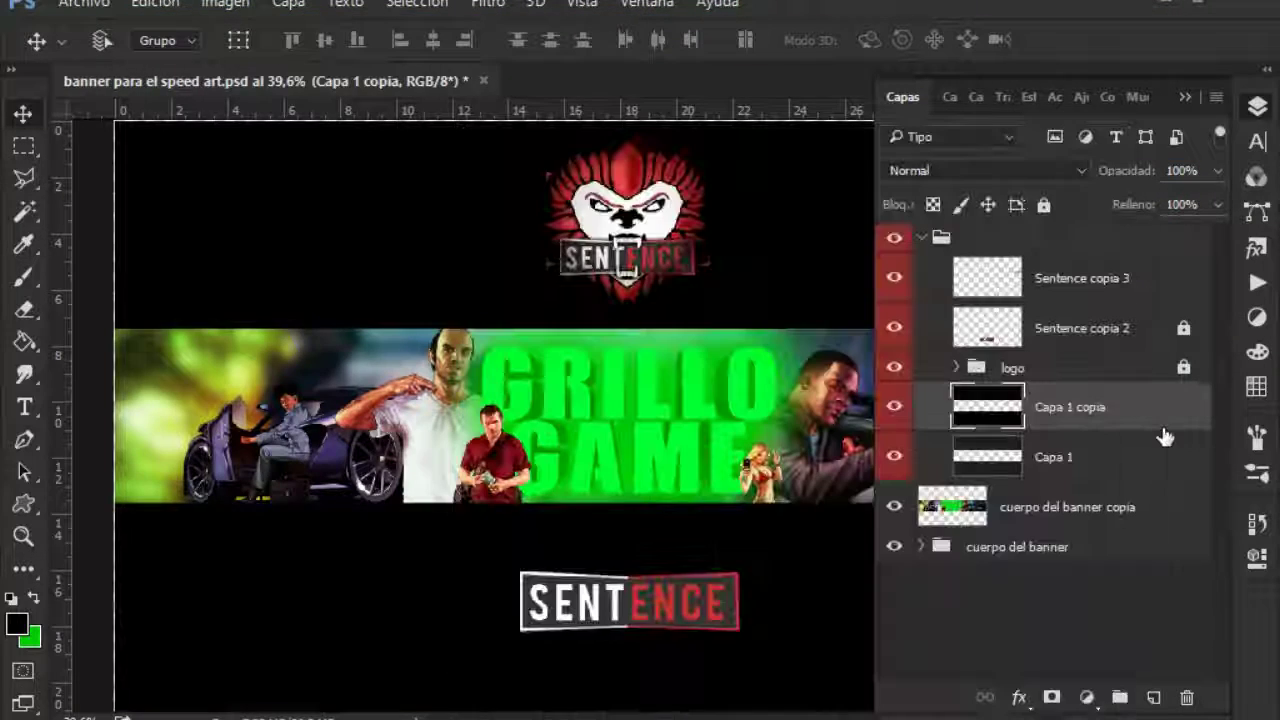
double_click(1155, 410)
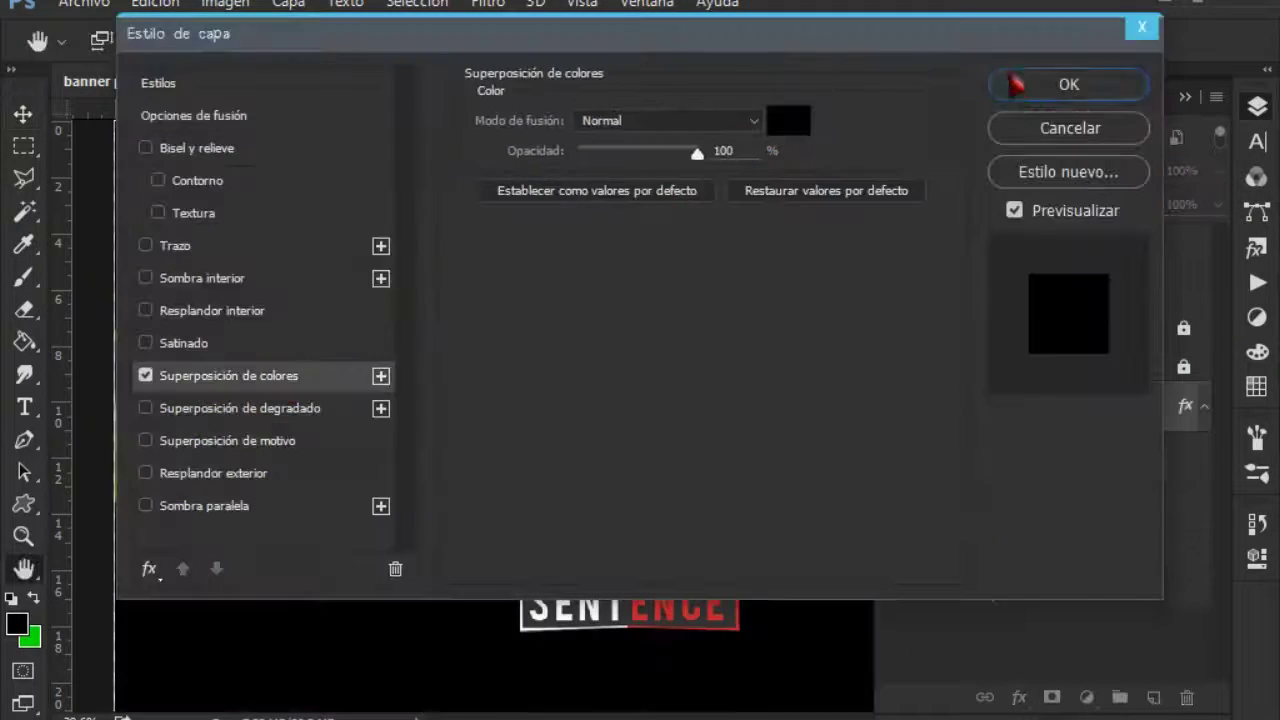
click(1025, 83)
- Clip the banner copy to the band layer and enlarge it to 150%
drag(1067, 507, 1051, 443)
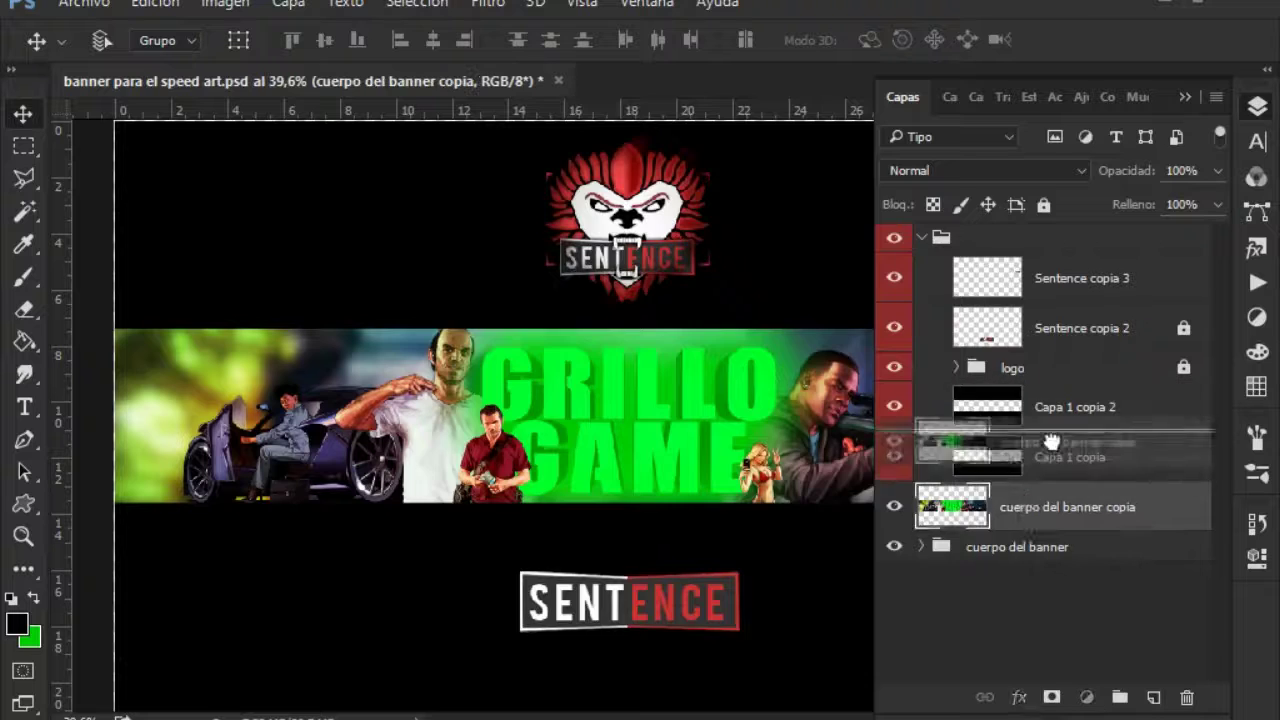
right_click(1051, 443)
click(600, 618)
key(F7)
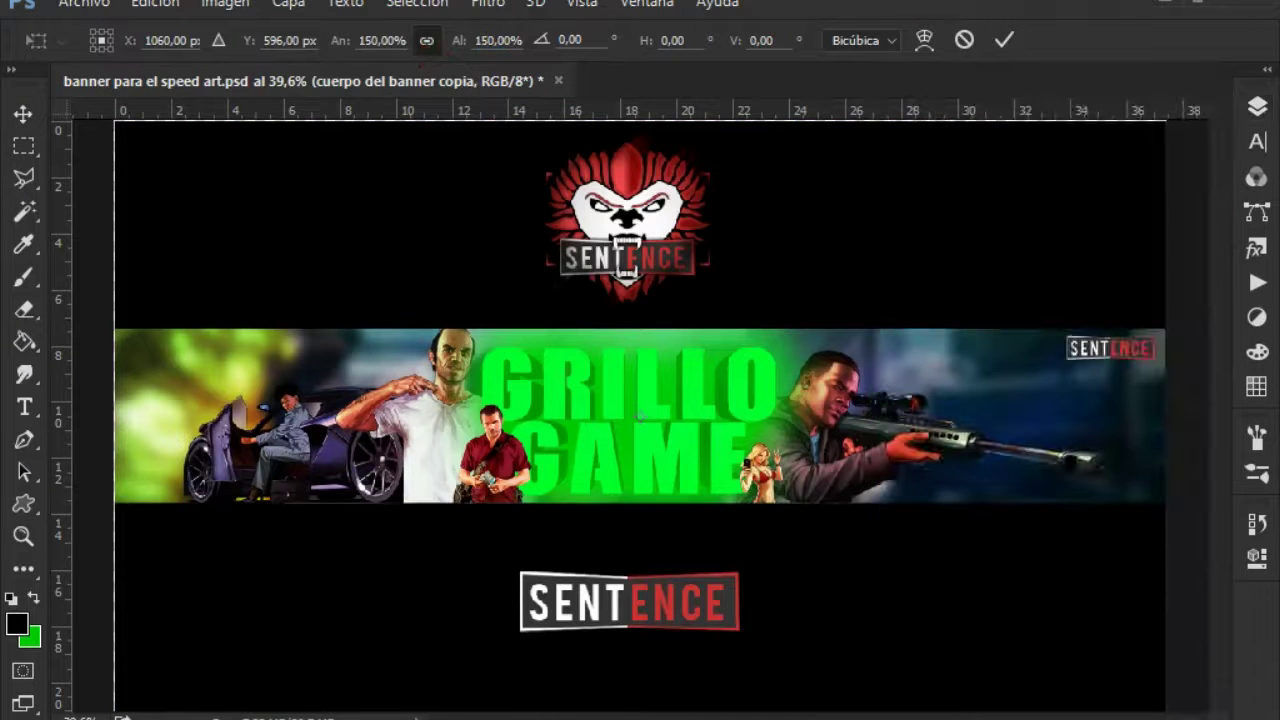
click(1003, 40)
- Adjust Capa 1 copia 2's opacity and reselect the cuerpo del banner copia layer
key(F7)
click(1075, 407)
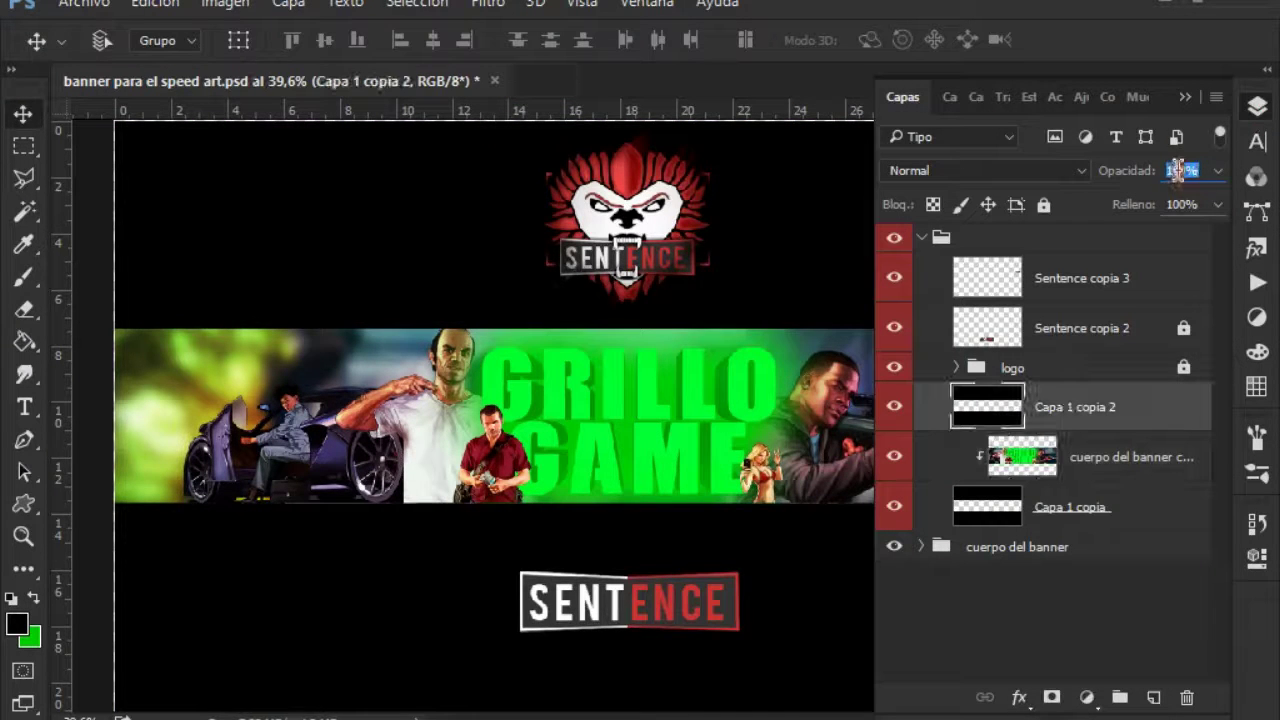
click(1180, 170)
click(1130, 457)
key(F7)
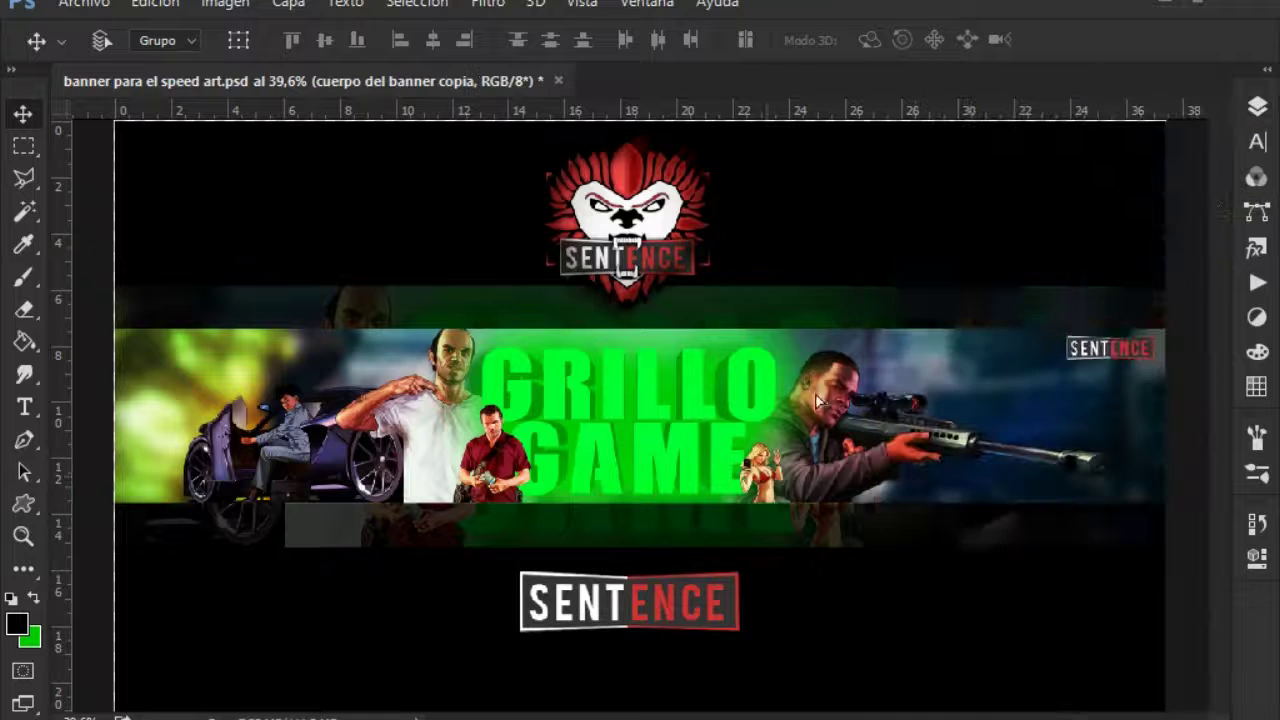
- Place the banner copy in the top band and a clipped duplicate in the bottom band
drag(709, 474, 959, 304)
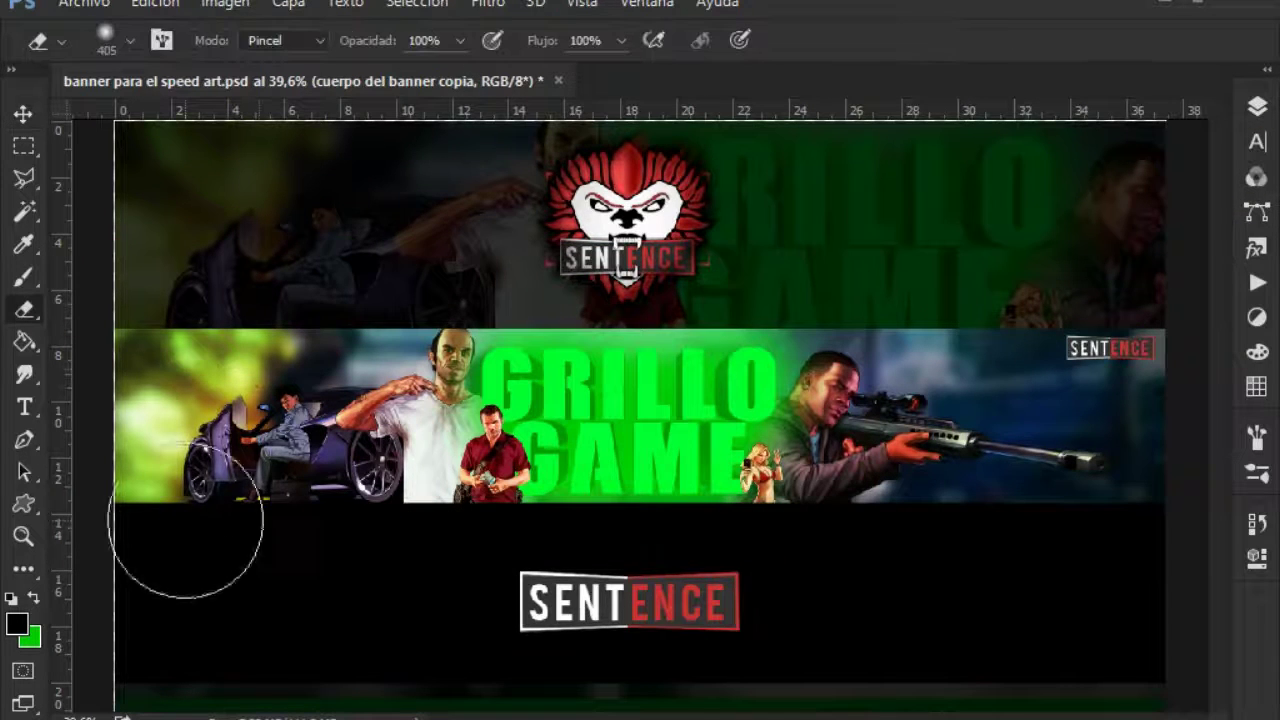
right_click(445, 240)
double_click(349, 150)
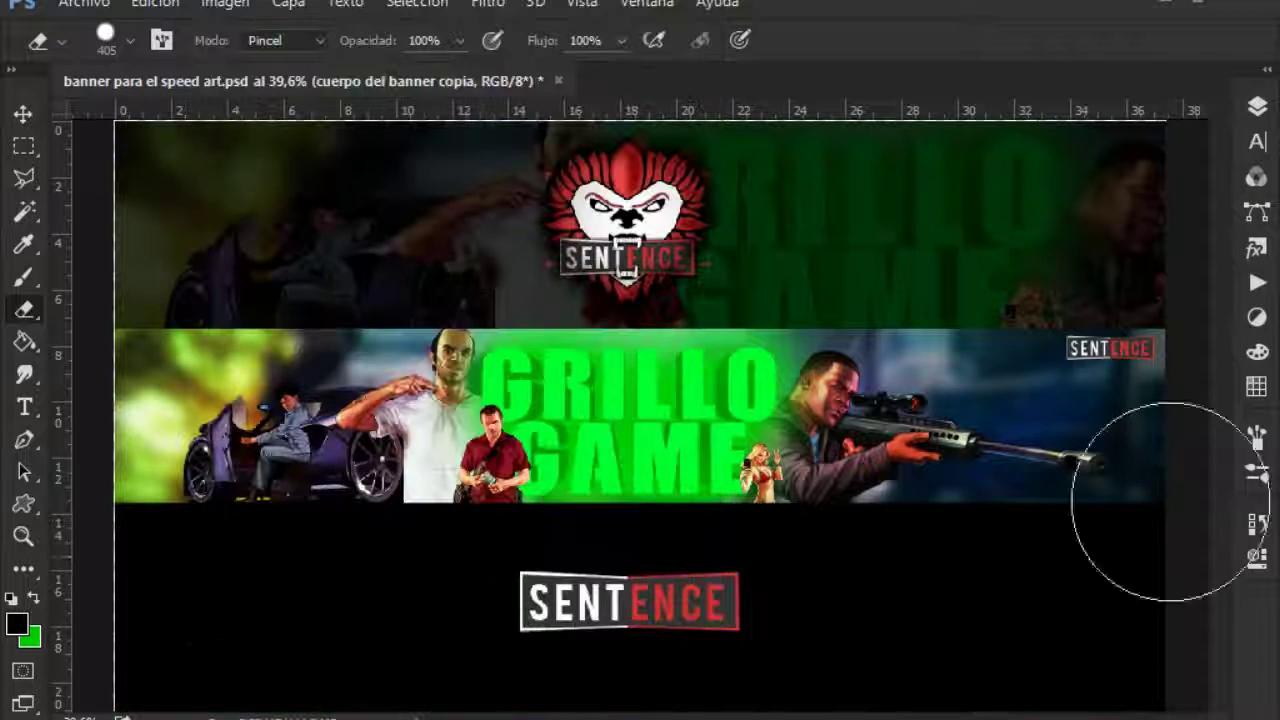
click(1257, 107)
key(ctrl+j)
right_click(1135, 460)
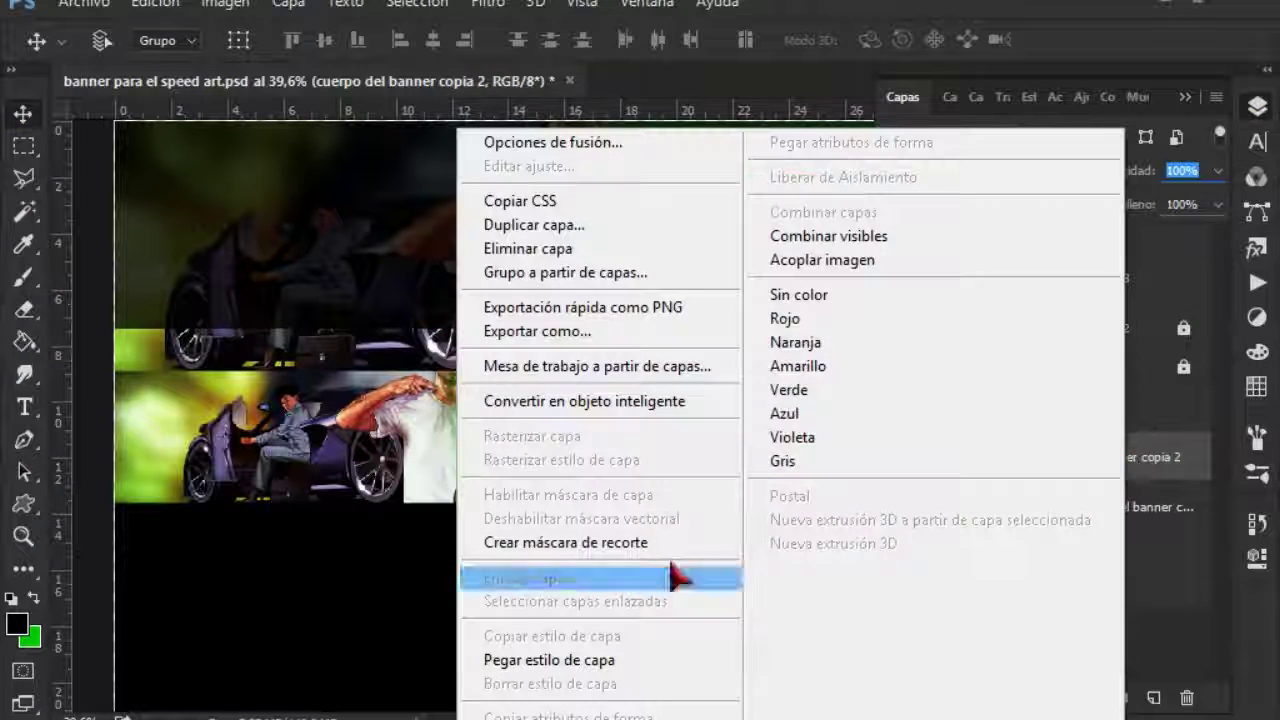
click(672, 545)
mouse_move(886, 240)
mouse_down()
mouse_move(415, 588)
mouse_move(450, 603)
mouse_up()
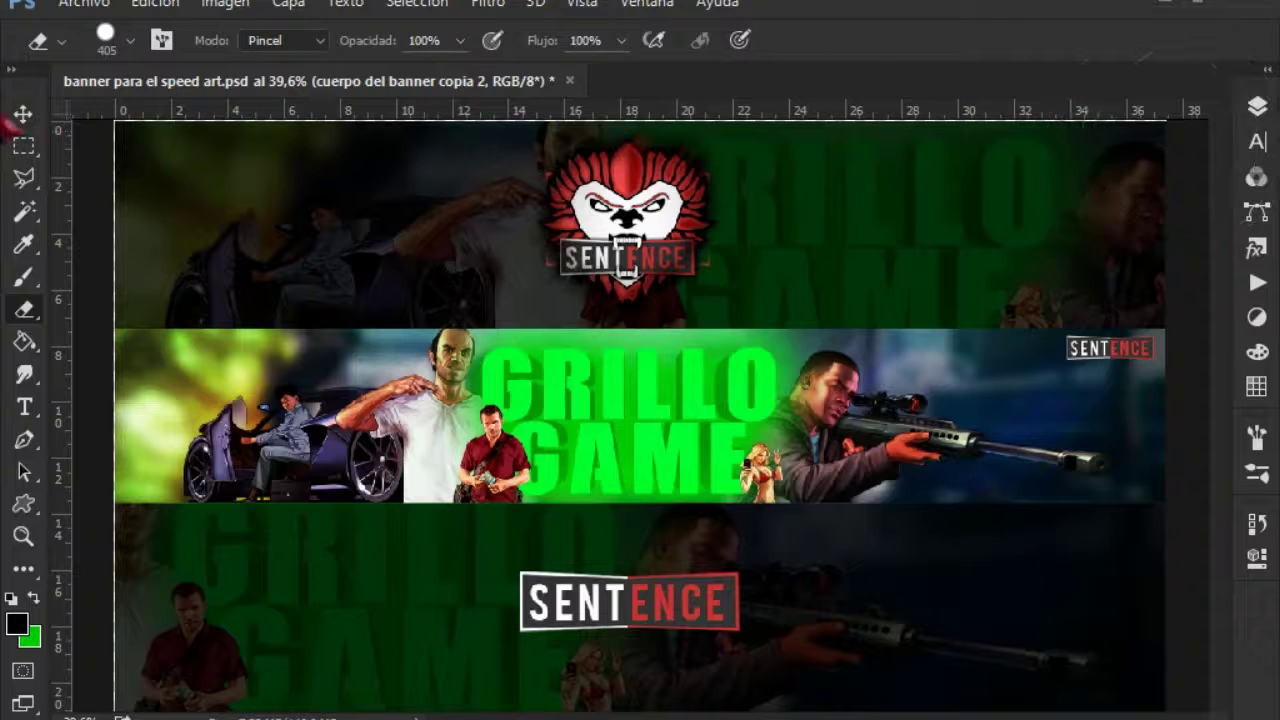
- Merge both banner copies and apply a Gaussian blur with radius 10
click(1257, 107)
shift+click(1143, 508)
key(ctrl+e)
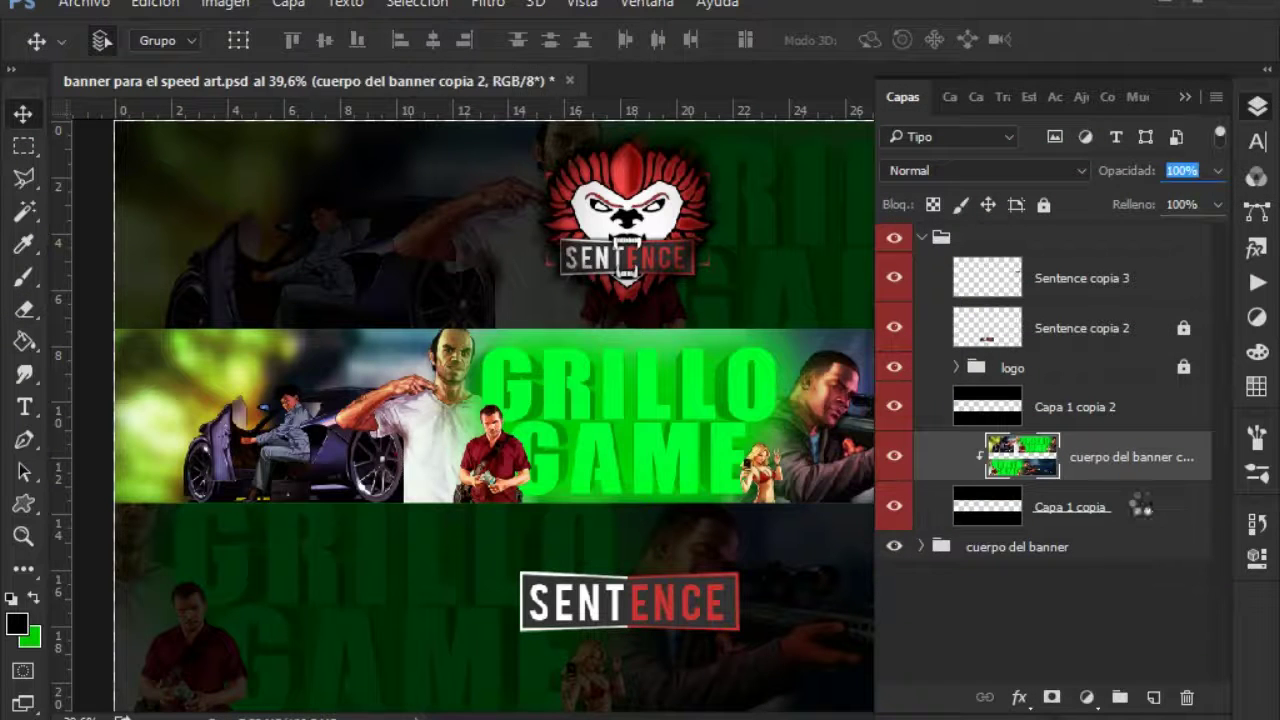
key(ctrl+f)
click(488, 3)
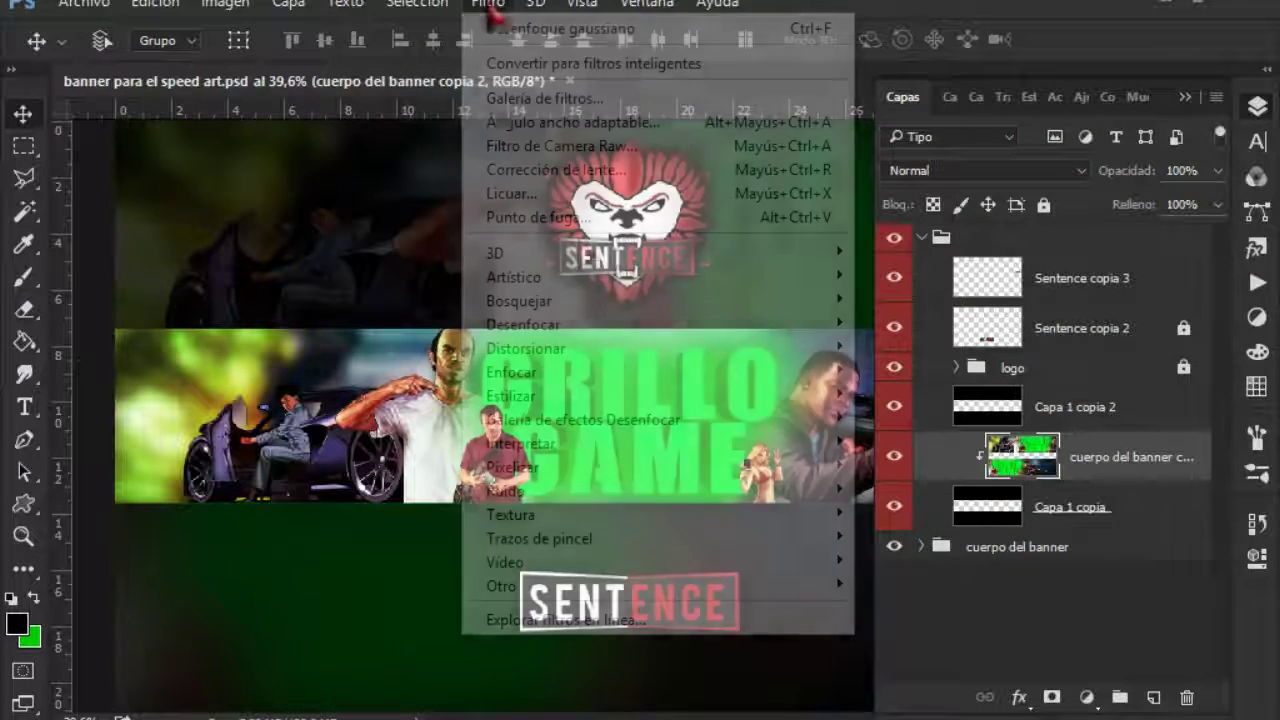
click(957, 488)
text(10)
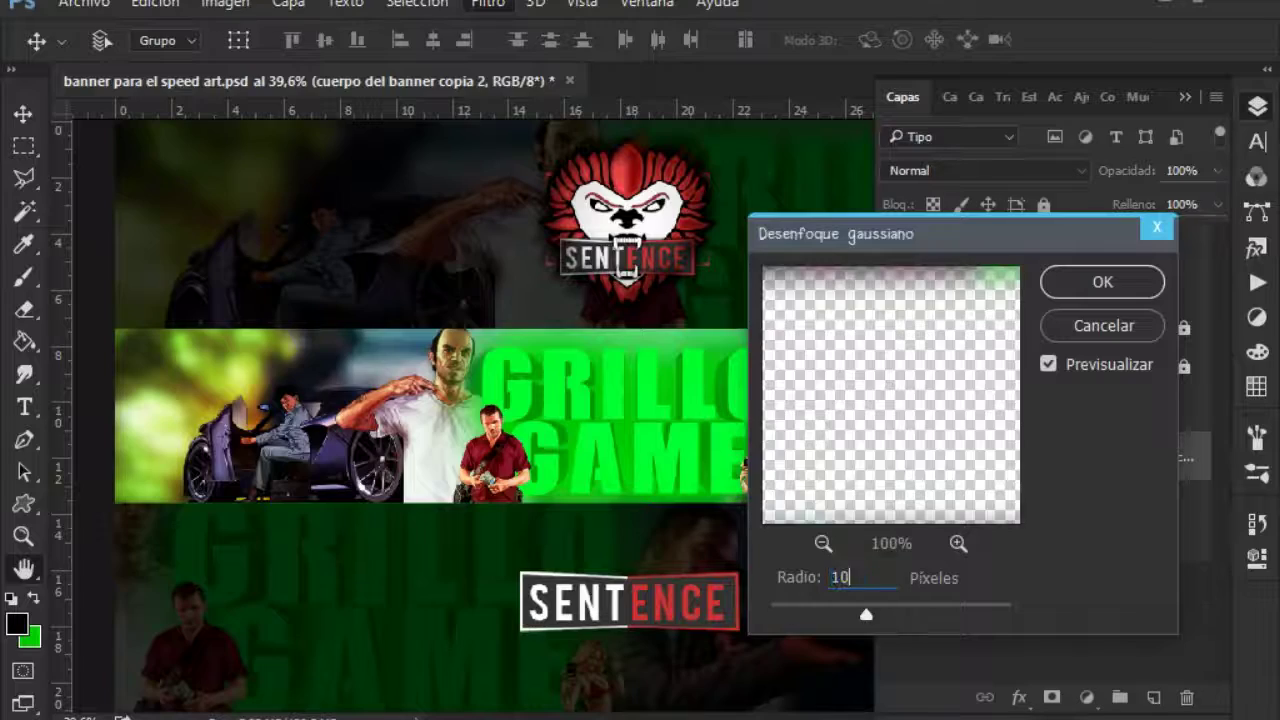
click(1105, 284)
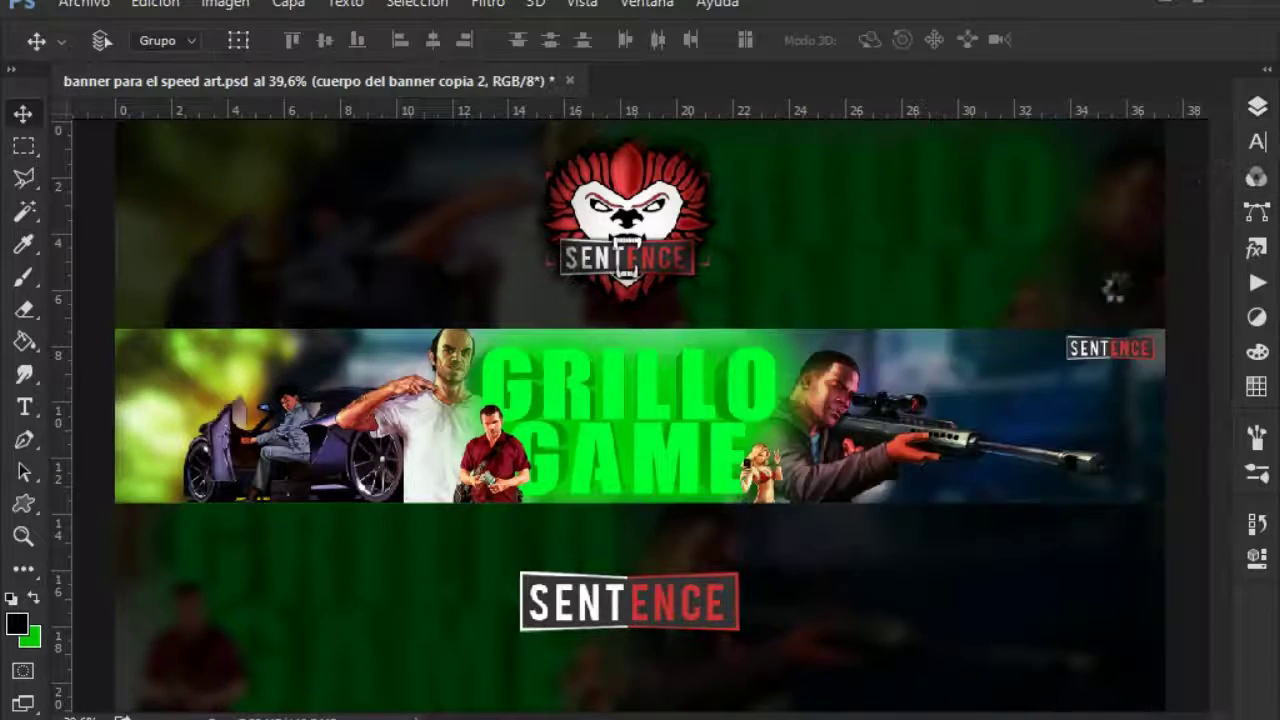